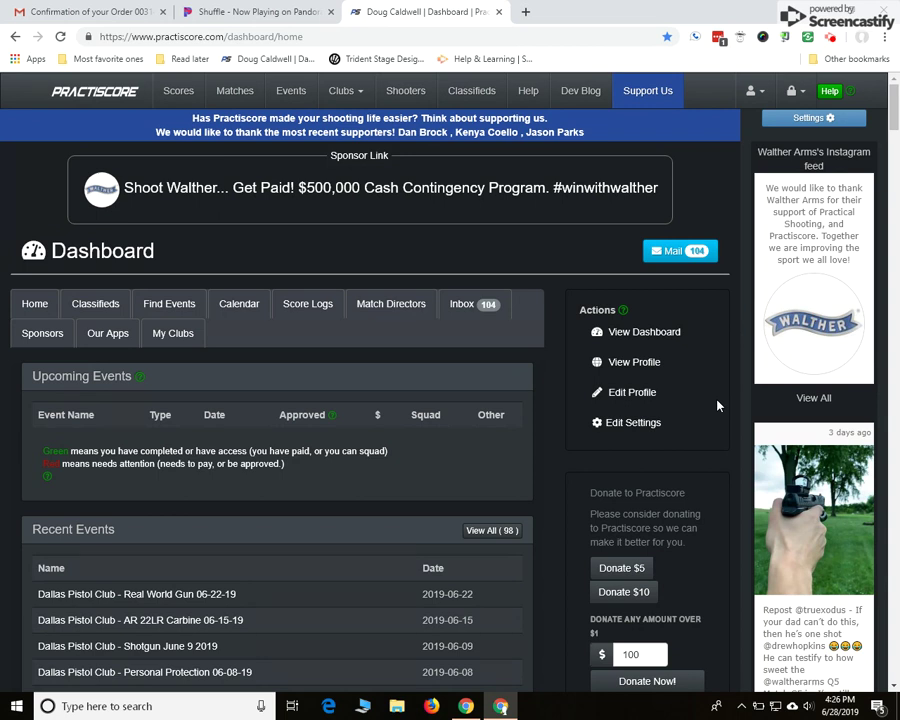
Open the Dallas Pistol Club - Real World Gun dashboard from the match director clubs and look over its details and matches.
{"action": "left_click", "coordinate": [386, 312]}
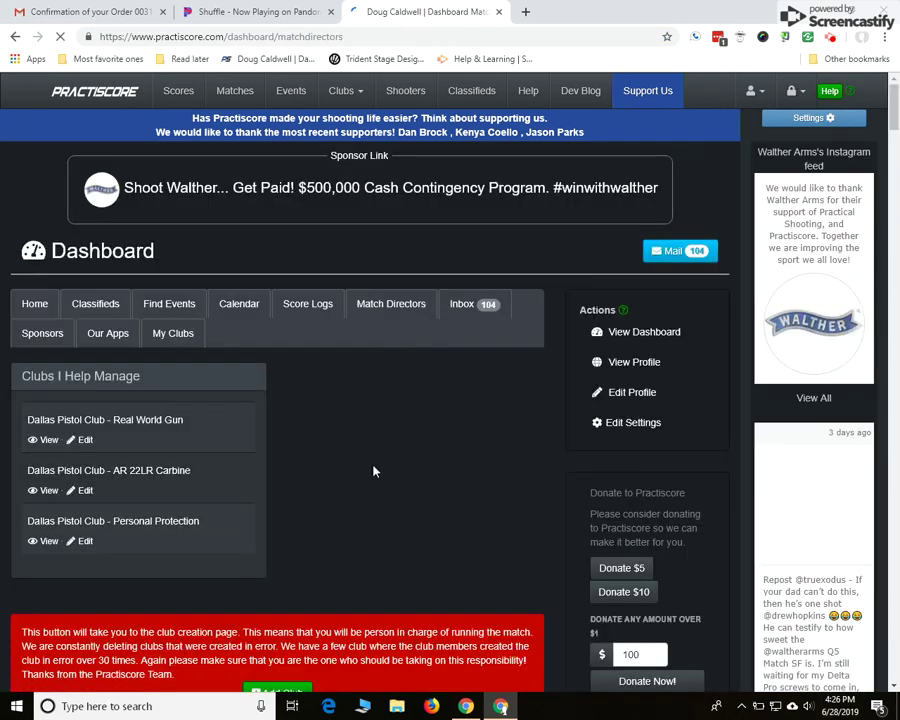
{"action": "left_click", "coordinate": [110, 427]}
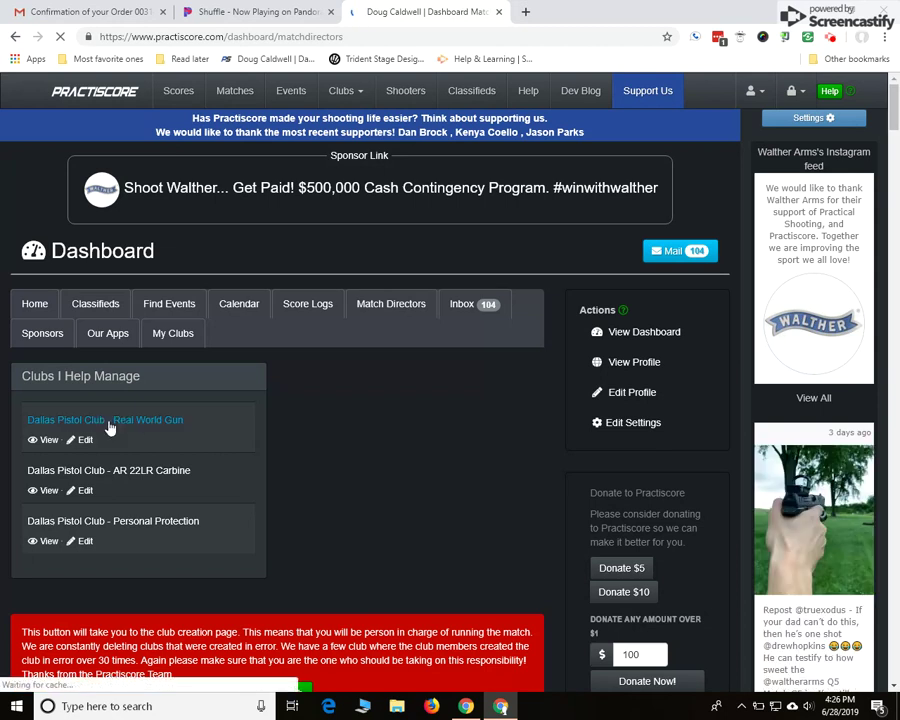
{"action": "left_click", "coordinate": [45, 441]}
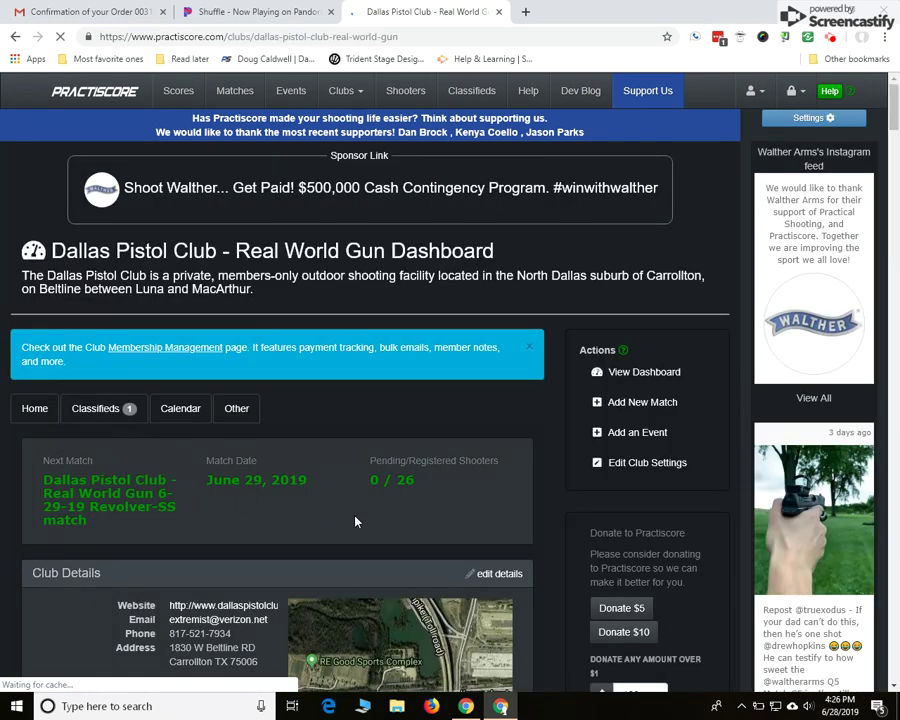
{"action": "scroll", "coordinate": [348, 523], "scroll_direction": "down", "scroll_amount": 1}
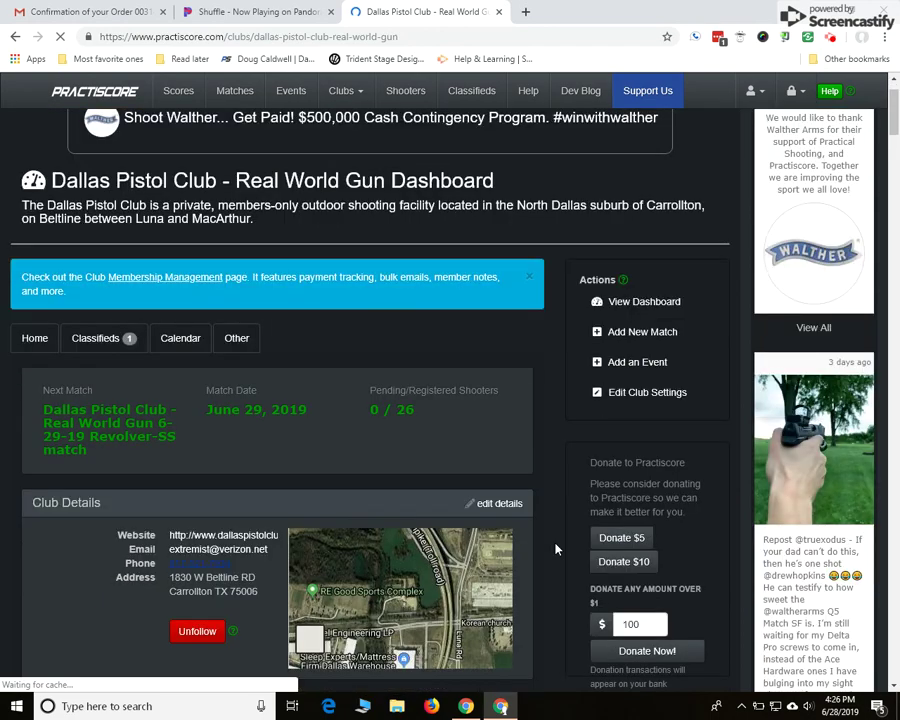
{"action": "scroll", "coordinate": [550, 545], "scroll_direction": "down", "scroll_amount": 5}
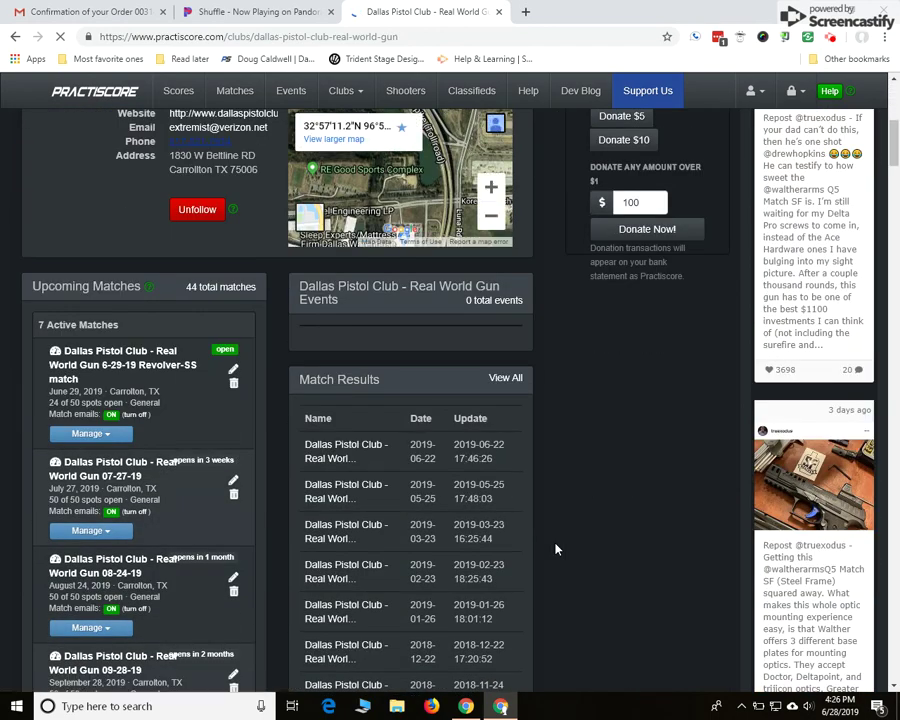
{"action": "scroll", "coordinate": [557, 549], "scroll_direction": "up", "scroll_amount": 6}
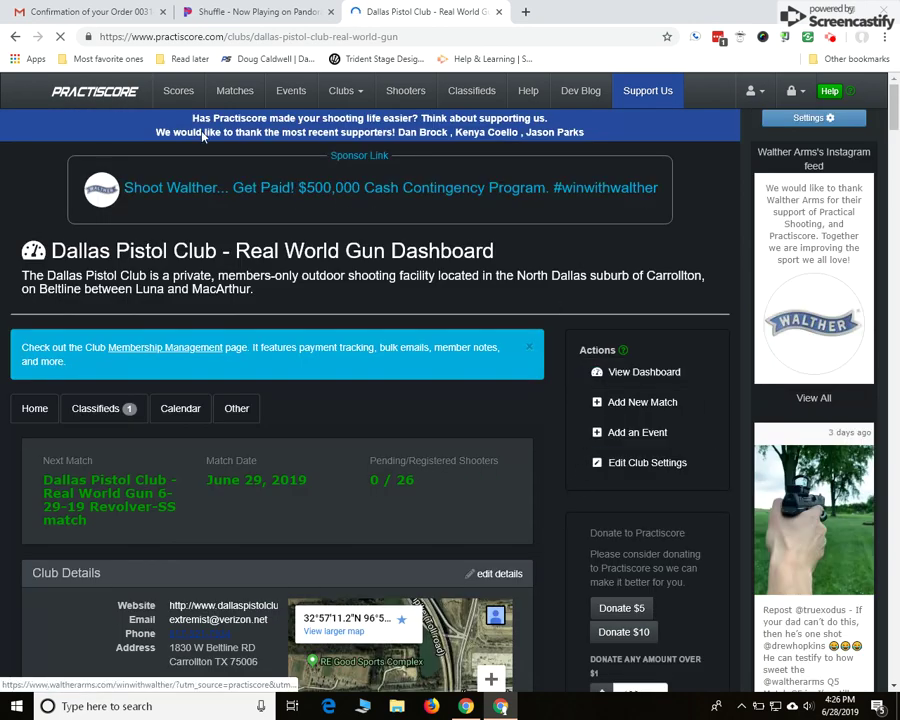
Return to the managed clubs list, reopen the Real World Gun club and view its upcoming matches.
{"action": "left_click", "coordinate": [15, 37]}
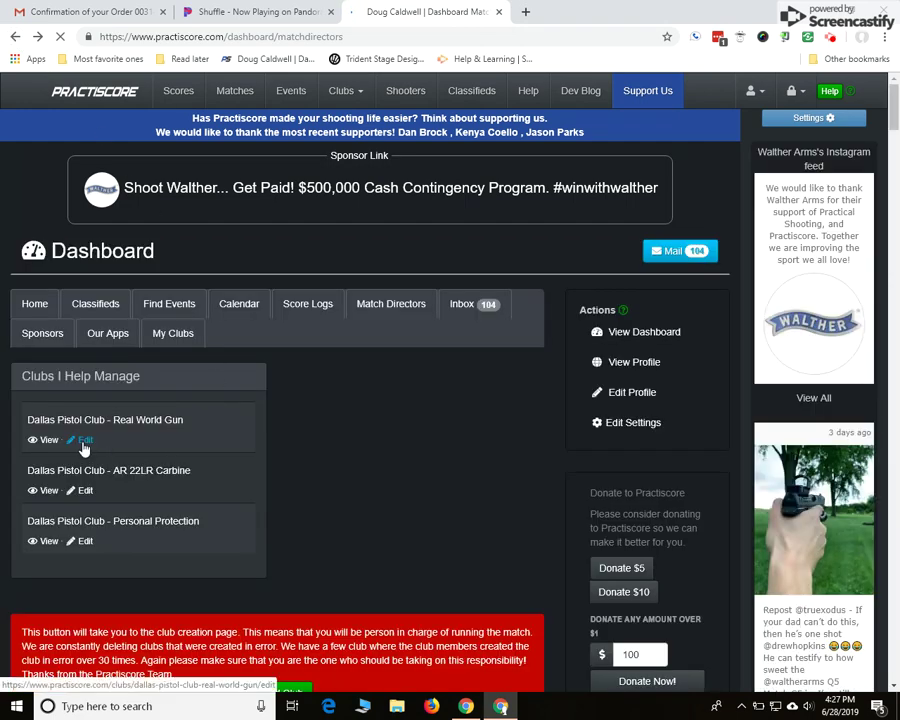
{"action": "left_click", "coordinate": [116, 425]}
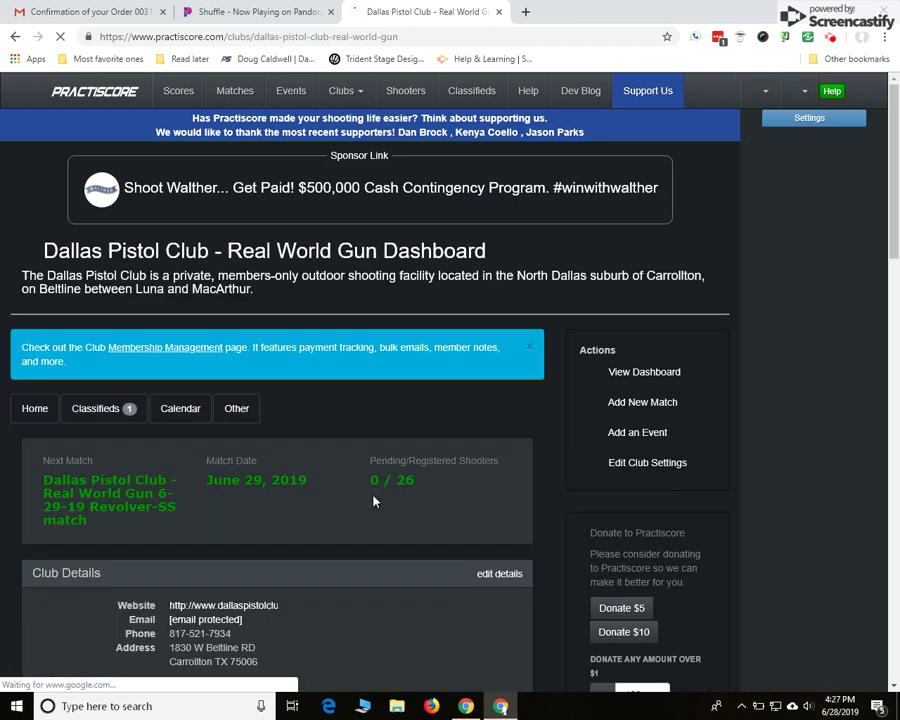
{"action": "scroll", "coordinate": [382, 572], "scroll_direction": "down", "scroll_amount": 2}
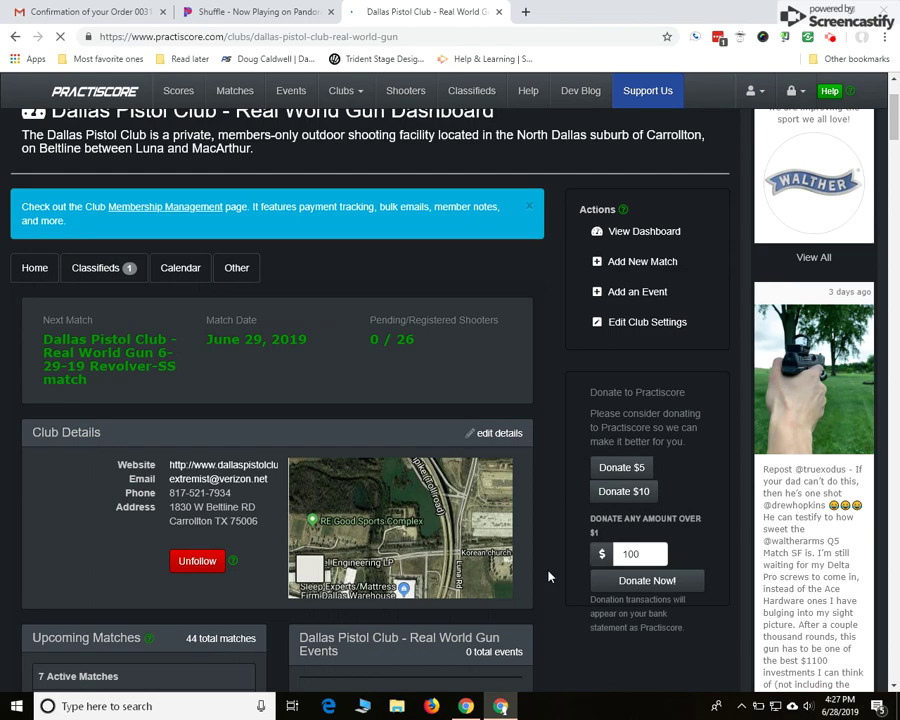
{"action": "scroll", "coordinate": [549, 576], "scroll_direction": "down", "scroll_amount": 5}
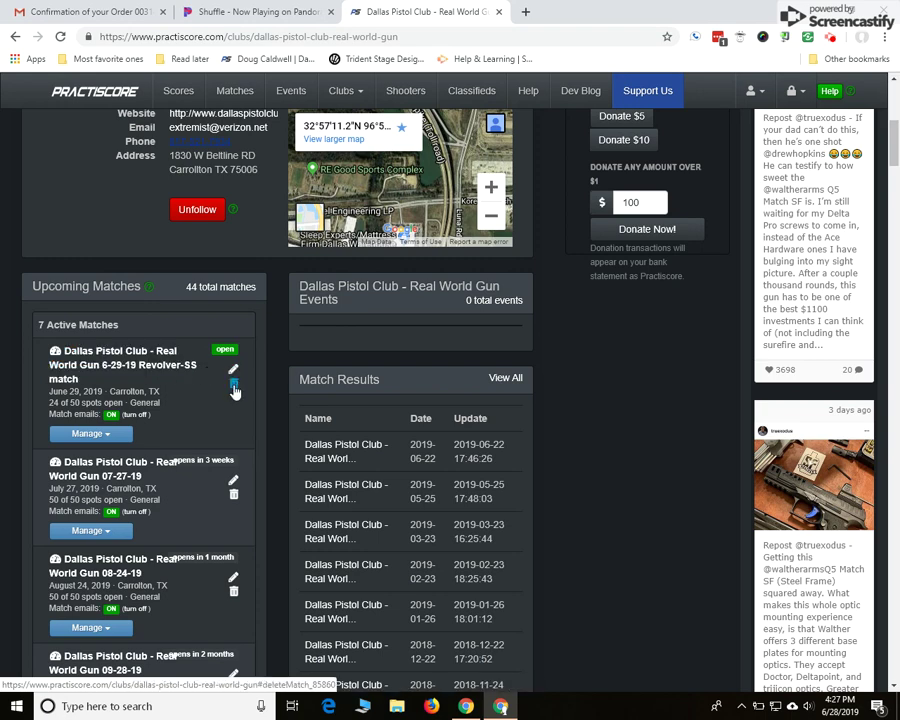
Open the Real World Gun 6-29-19 Revolver-SS match page and review its registration form through the waiver.
{"action": "left_click", "coordinate": [162, 374]}
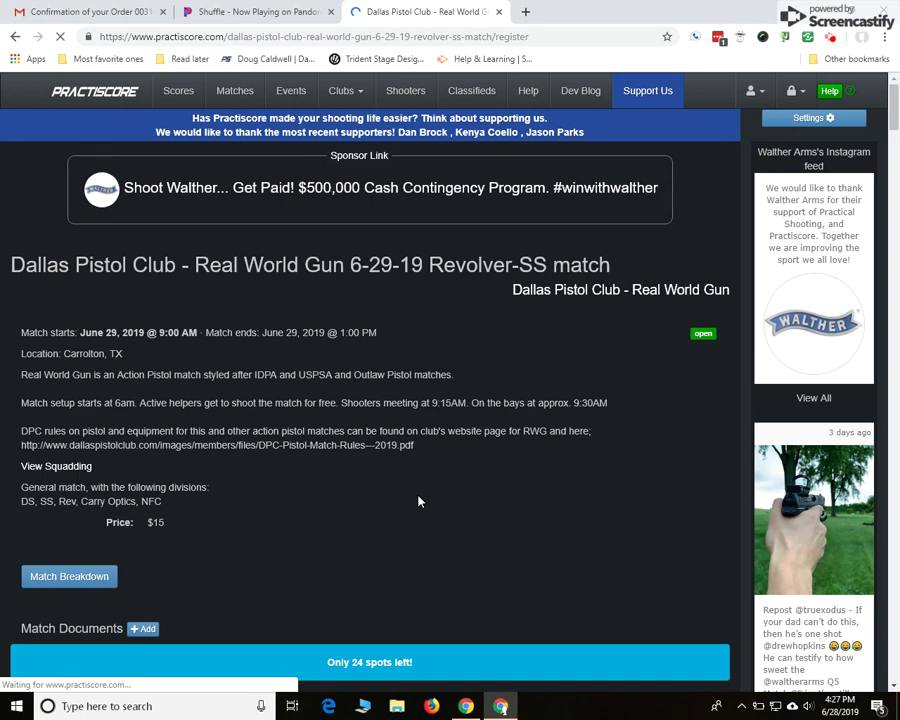
{"action": "scroll", "coordinate": [419, 501], "scroll_direction": "down", "scroll_amount": 2}
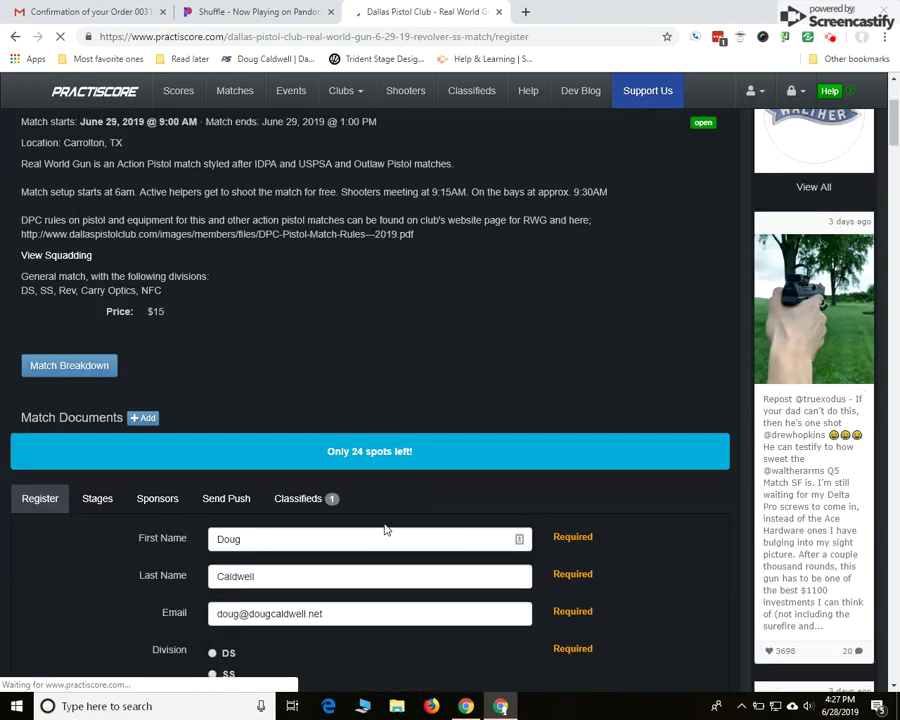
{"action": "scroll", "coordinate": [88, 598], "scroll_direction": "down", "scroll_amount": 4}
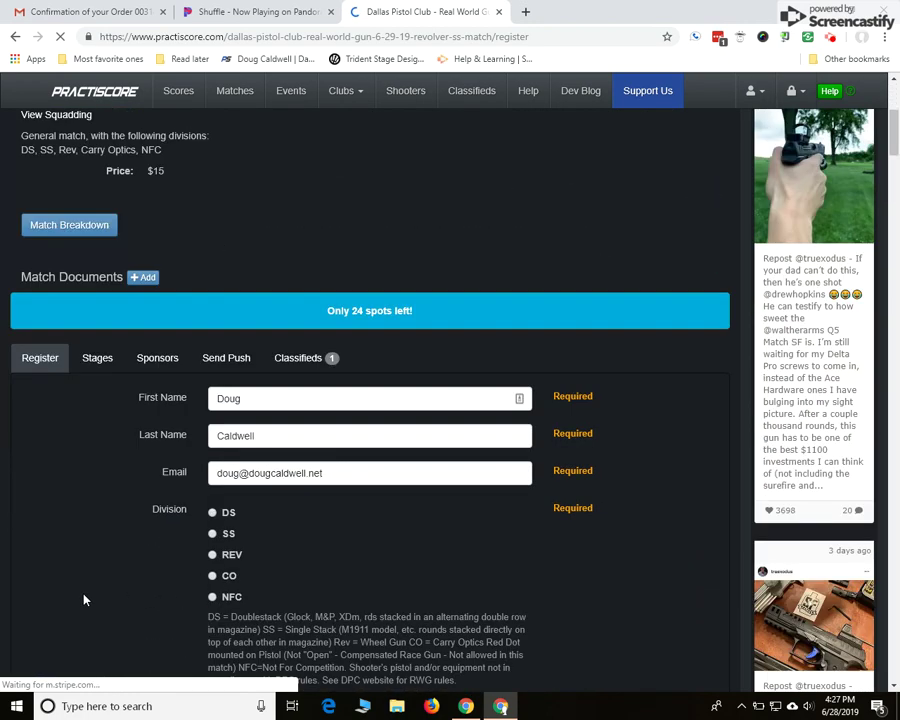
{"action": "scroll", "coordinate": [84, 599], "scroll_direction": "down", "scroll_amount": 4}
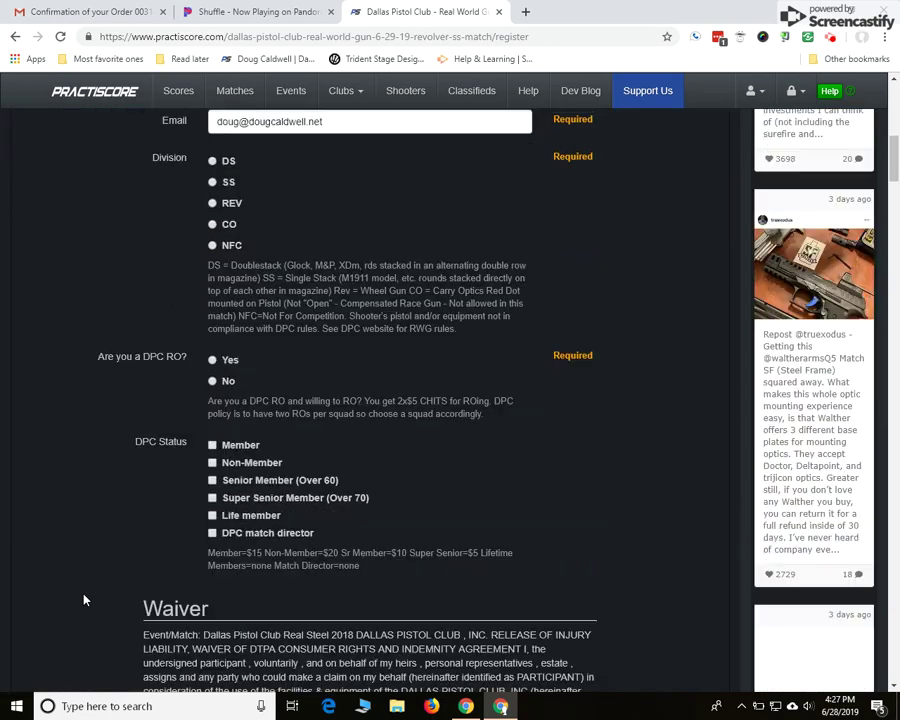
{"action": "scroll", "coordinate": [84, 599], "scroll_direction": "down", "scroll_amount": 5}
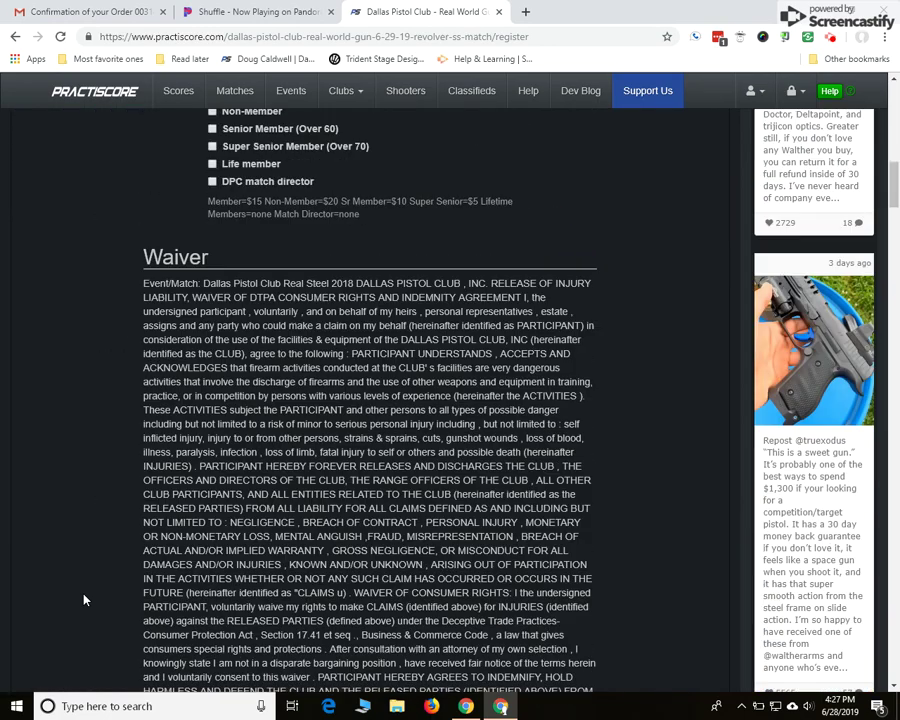
{"action": "scroll", "coordinate": [86, 597], "scroll_direction": "down", "scroll_amount": 1}
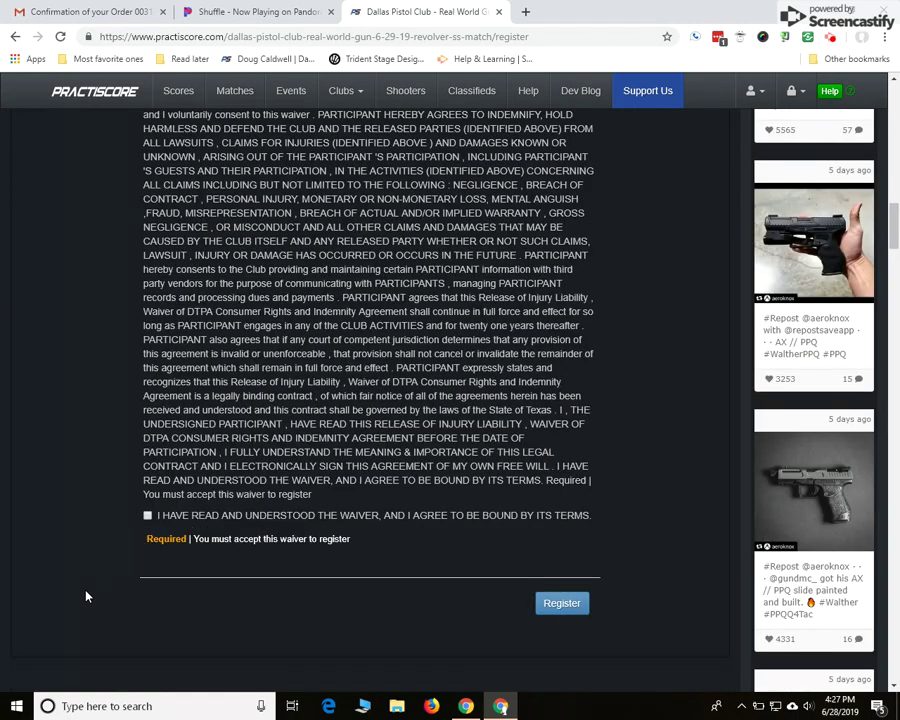
{"action": "scroll", "coordinate": [86, 596], "scroll_direction": "up", "scroll_amount": 15}
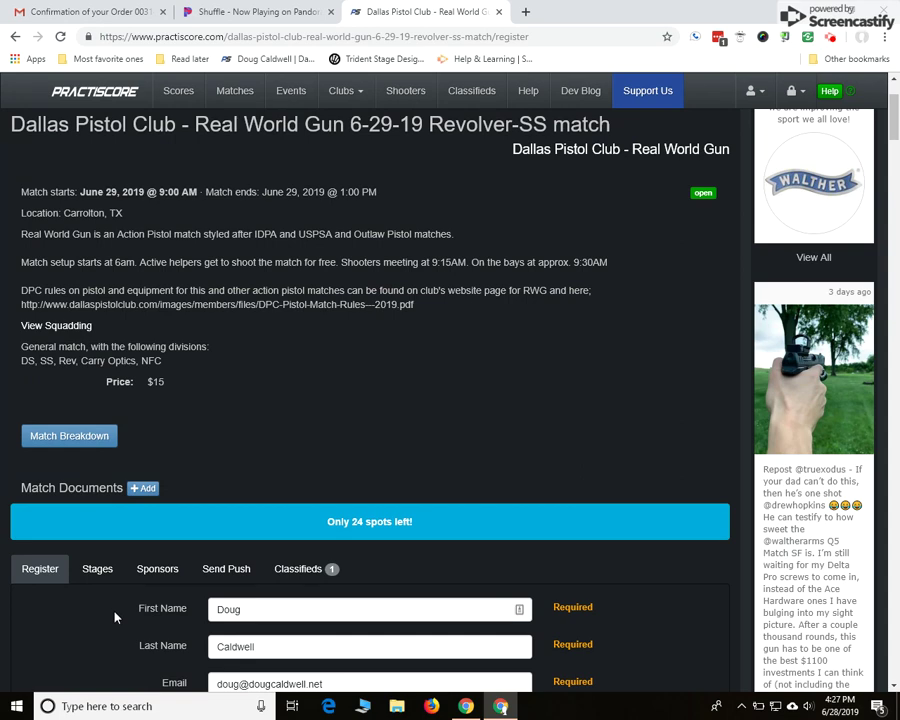
View the stages of the 6-29-19 Revolver-SS match with their procedures and documents.
{"action": "left_click", "coordinate": [100, 576]}
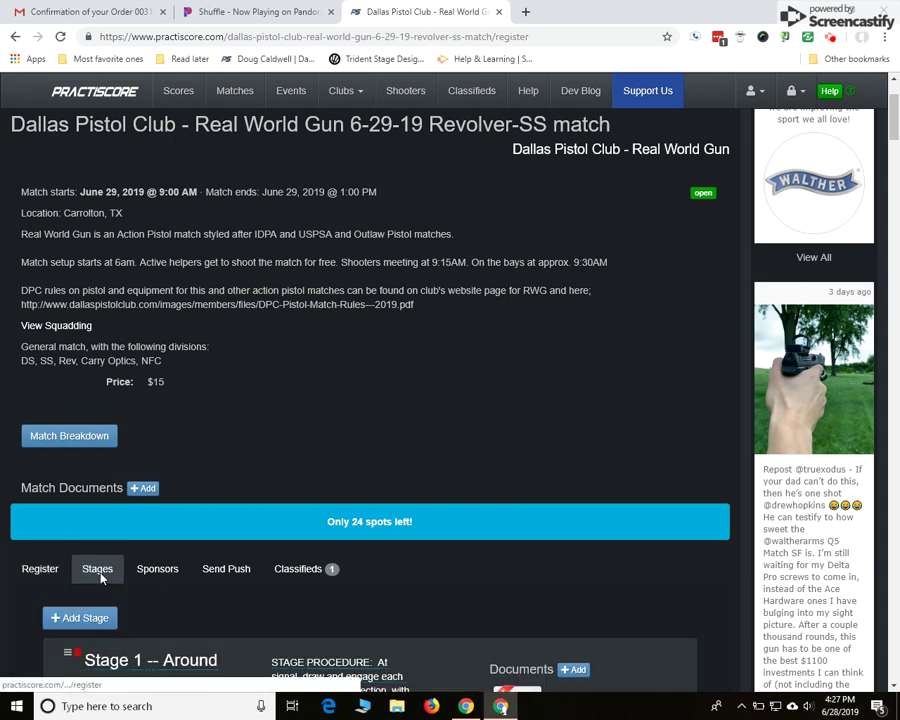
{"action": "scroll", "coordinate": [8, 617], "scroll_direction": "down", "scroll_amount": 1}
{"action": "scroll", "coordinate": [10, 618], "scroll_direction": "down", "scroll_amount": 3}
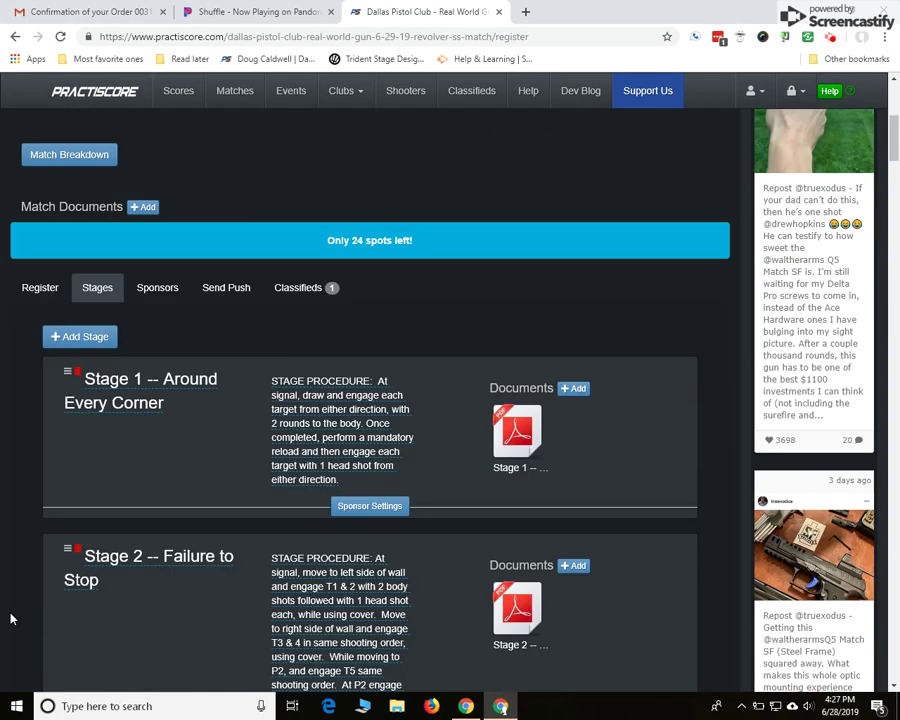
{"action": "scroll", "coordinate": [10, 618], "scroll_direction": "up", "scroll_amount": 3}
{"action": "scroll", "coordinate": [10, 618], "scroll_direction": "up", "scroll_amount": 3}
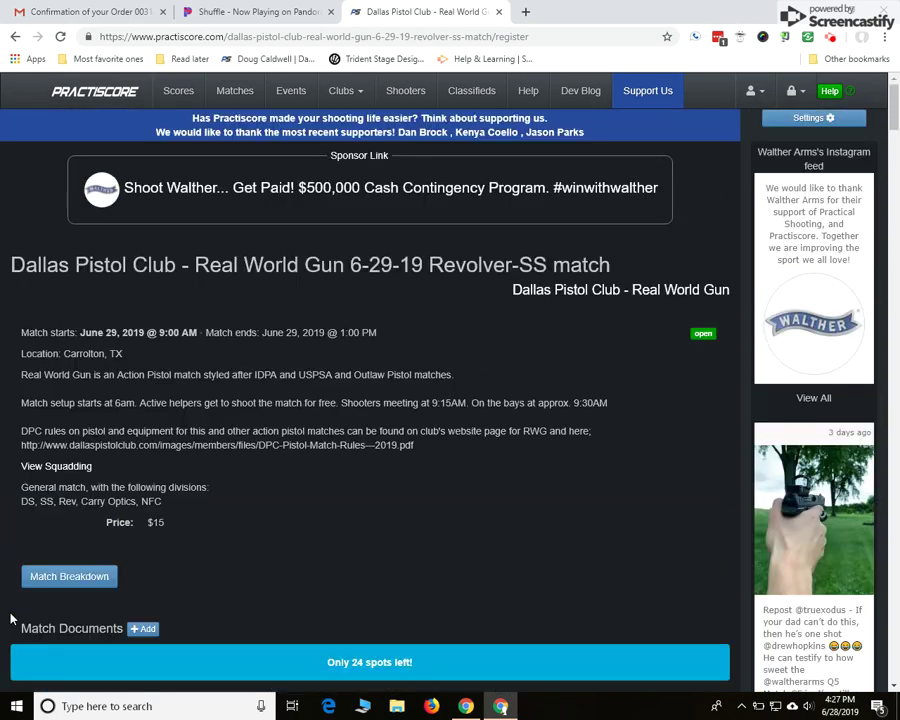
Return to the club page, open the 6-29-19 match's dashboard and review its shooter status and breakdown.
{"action": "left_click", "coordinate": [15, 37]}
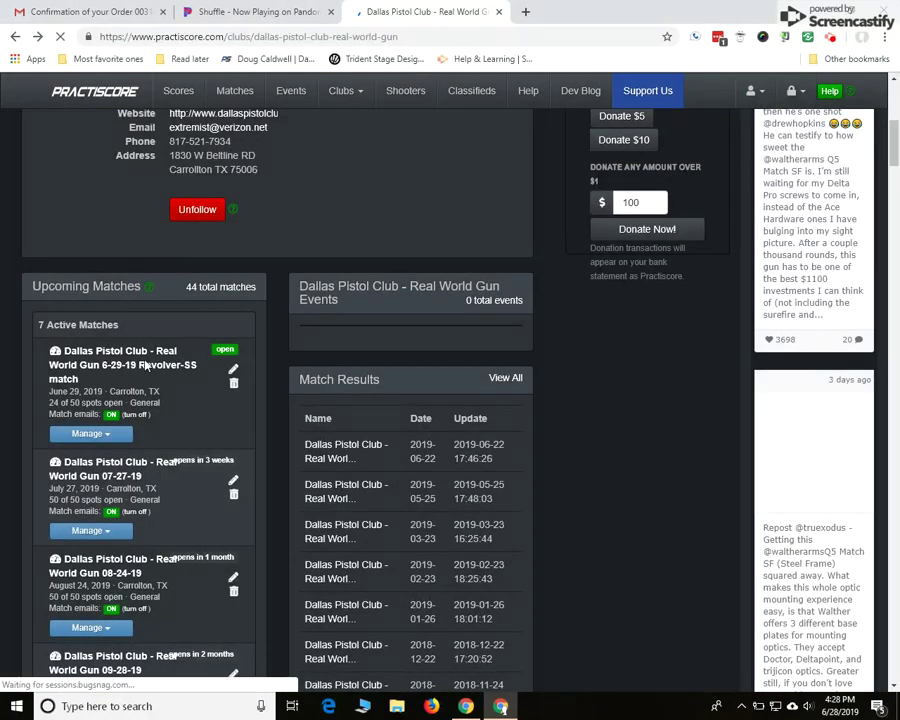
{"action": "left_click", "coordinate": [115, 437]}
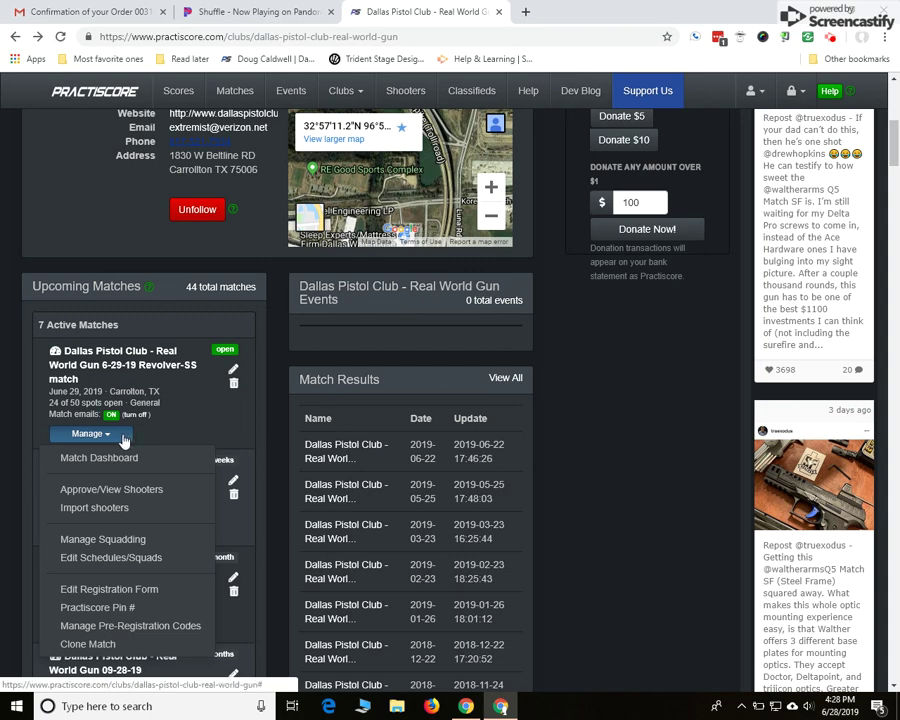
{"action": "left_click", "coordinate": [123, 440]}
{"action": "left_click", "coordinate": [119, 461]}
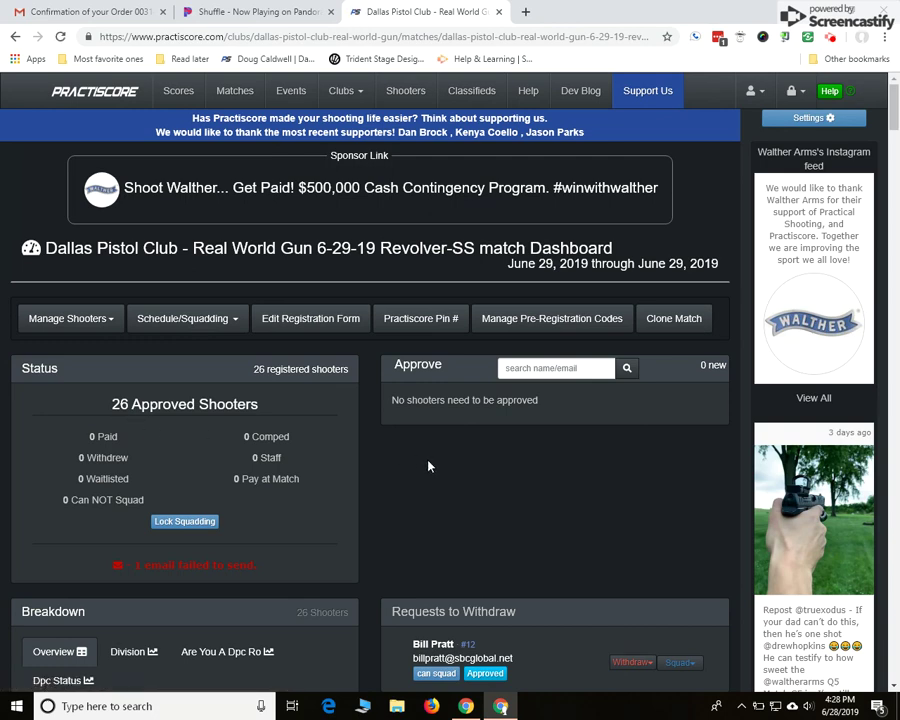
{"action": "scroll", "coordinate": [430, 466], "scroll_direction": "down", "scroll_amount": 2}
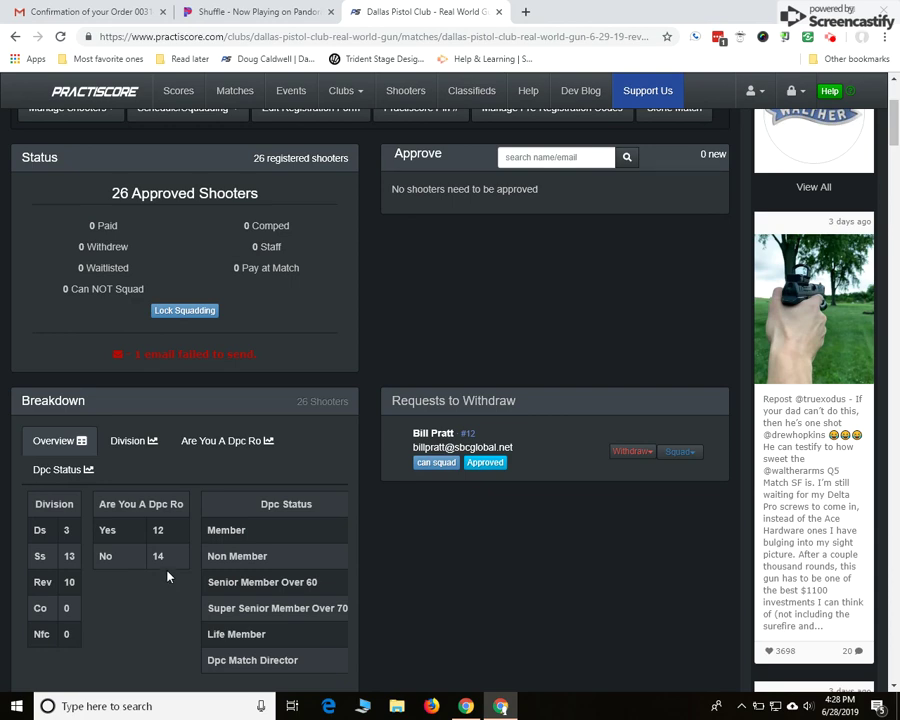
{"action": "scroll", "coordinate": [371, 490], "scroll_direction": "up", "scroll_amount": 3}
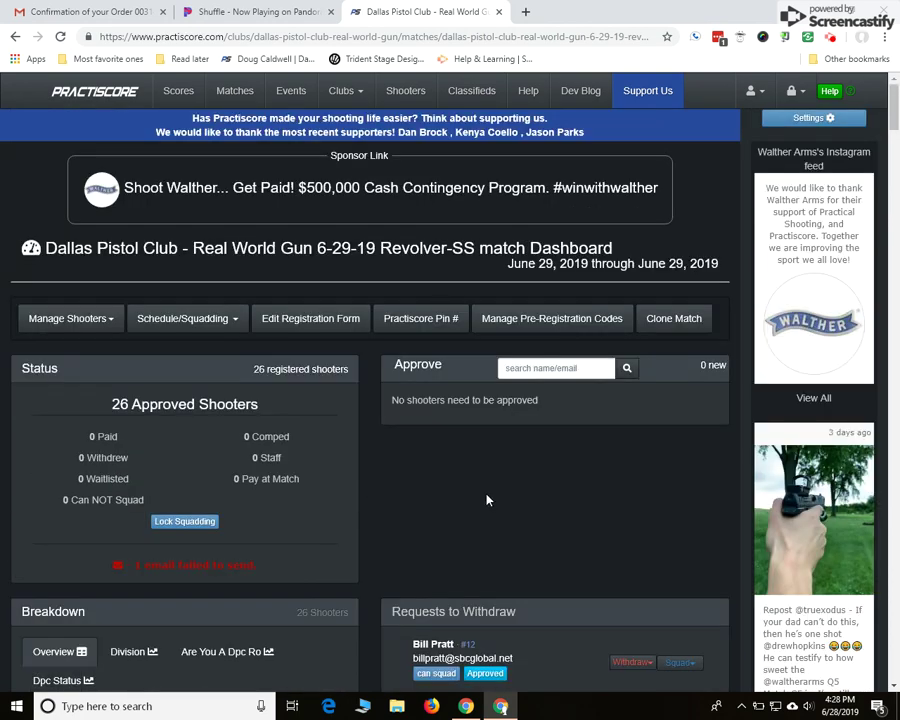
Go back to the club page, open the 6-29-19 match's shooter approval list and review the registered shooters.
{"action": "left_click", "coordinate": [15, 37]}
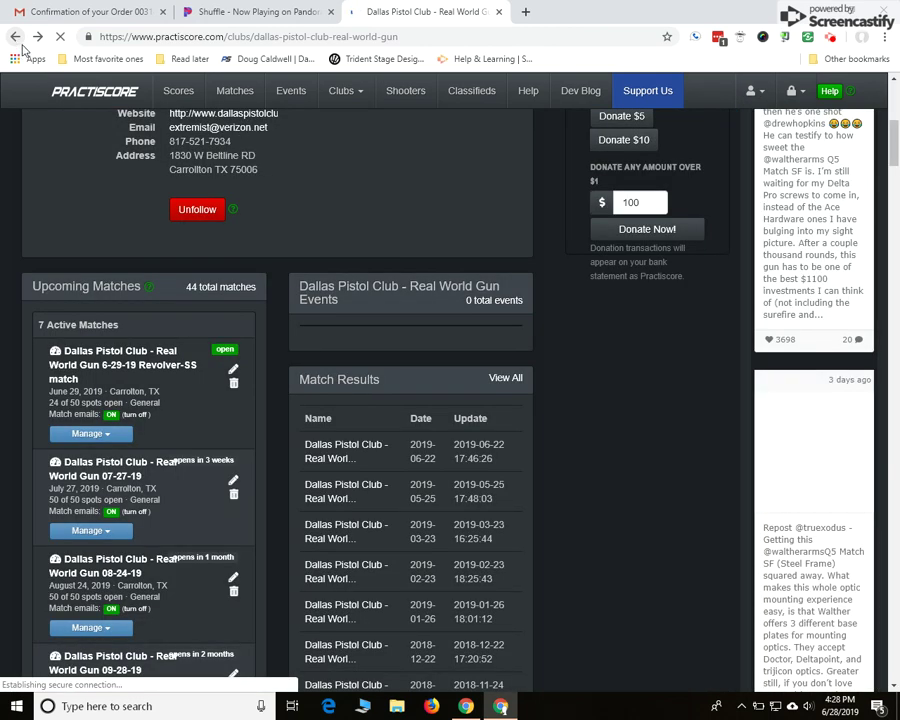
{"action": "left_click", "coordinate": [82, 433]}
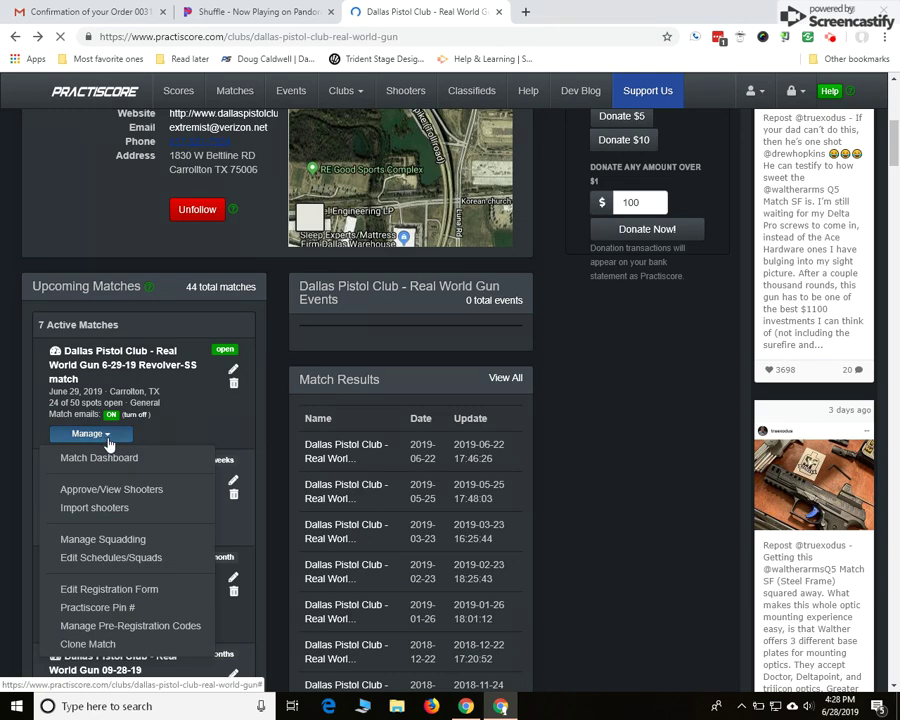
{"action": "left_click", "coordinate": [113, 491]}
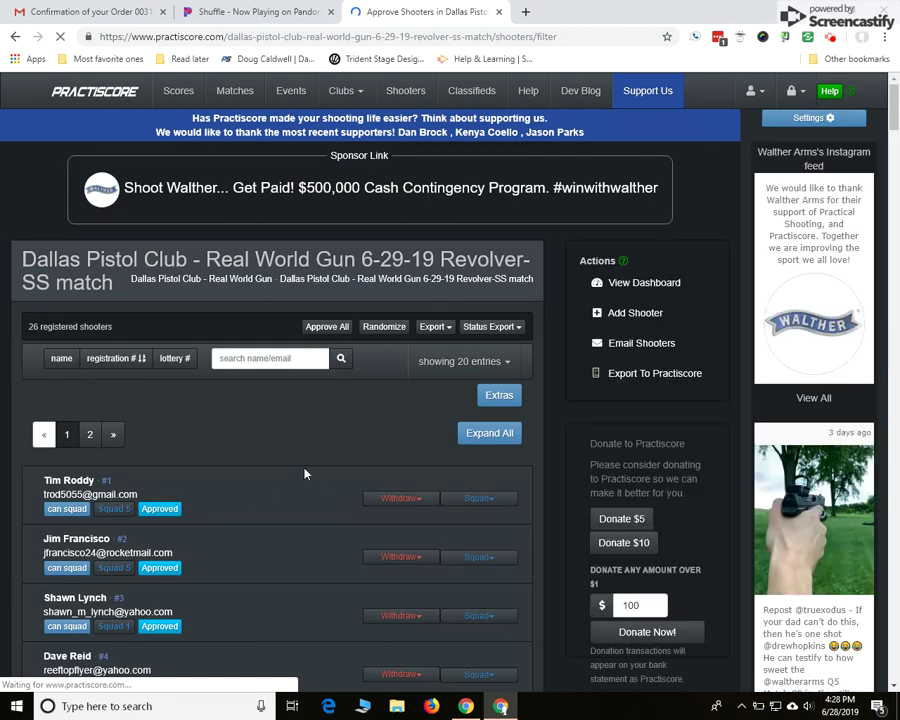
{"action": "scroll", "coordinate": [305, 474], "scroll_direction": "down", "scroll_amount": 4}
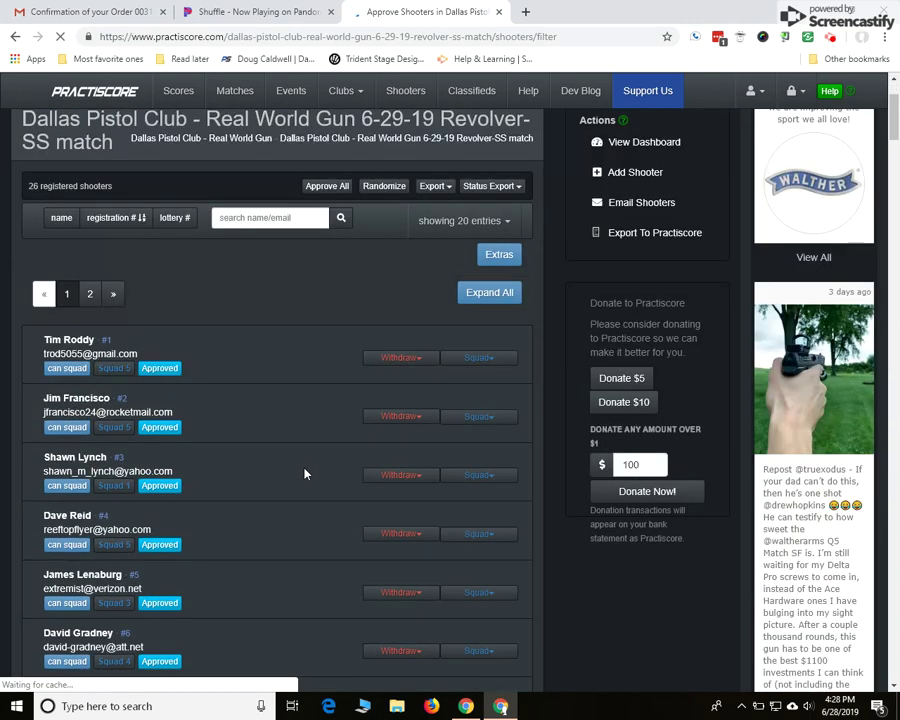
{"action": "scroll", "coordinate": [305, 474], "scroll_direction": "down", "scroll_amount": 3}
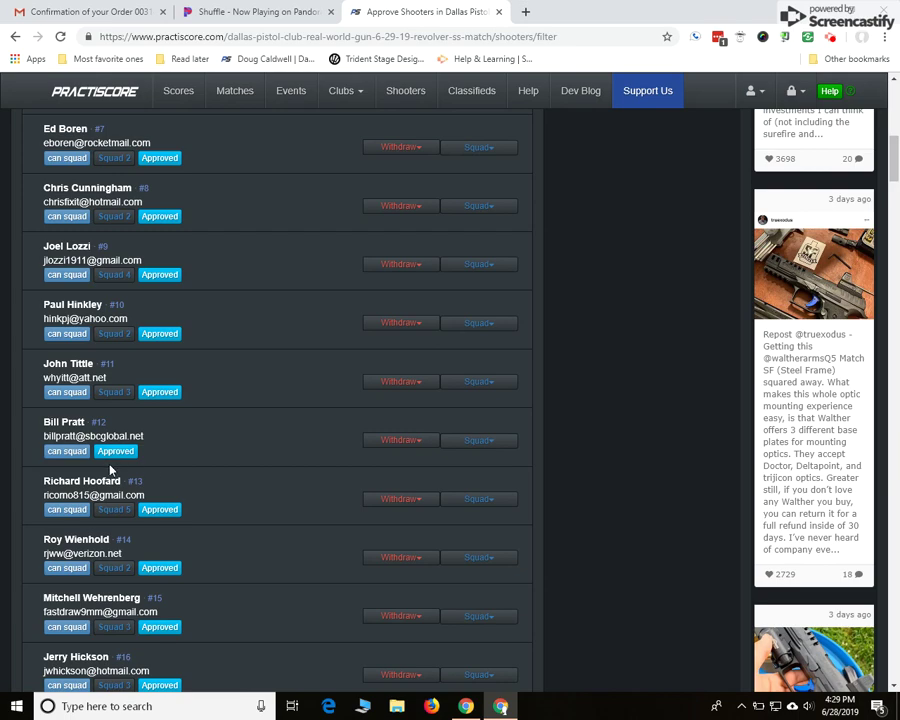
{"action": "scroll", "coordinate": [277, 477], "scroll_direction": "down", "scroll_amount": 5}
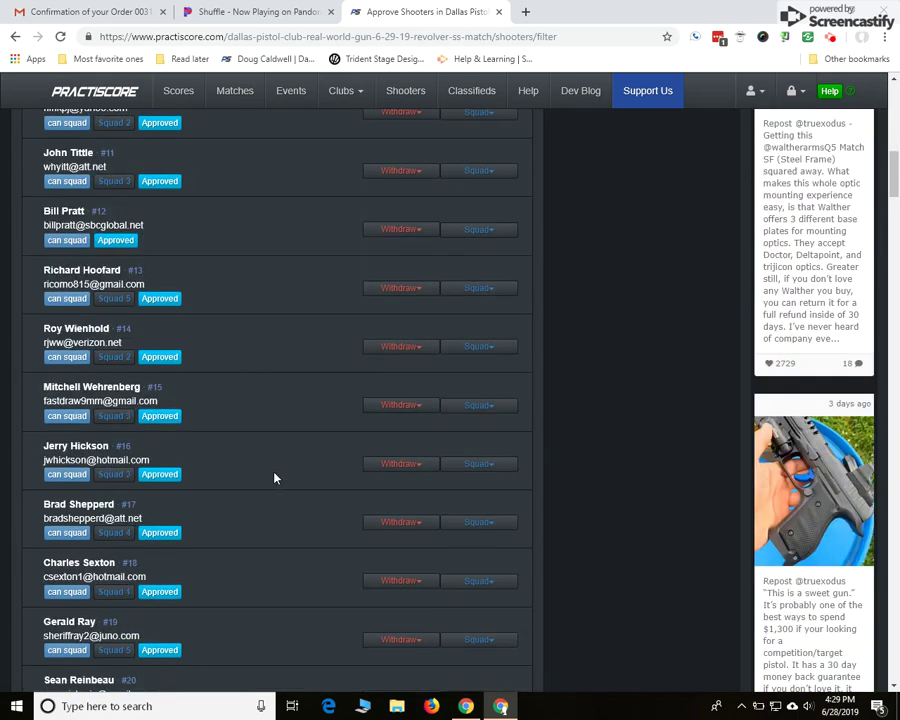
{"action": "scroll", "coordinate": [275, 478], "scroll_direction": "up", "scroll_amount": 10}
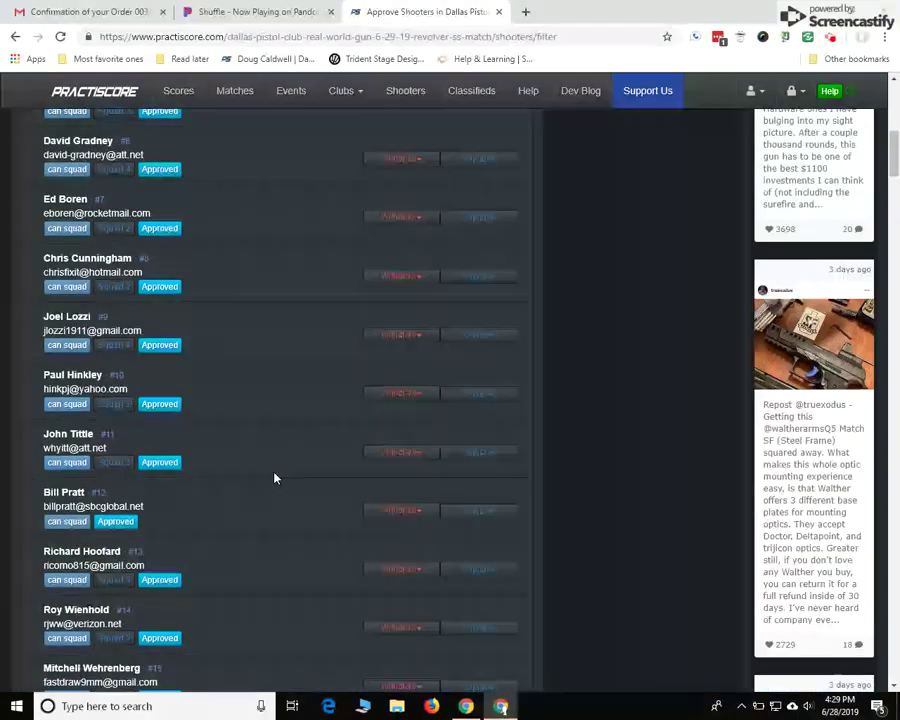
{"action": "scroll", "coordinate": [275, 478], "scroll_direction": "up", "scroll_amount": 2}
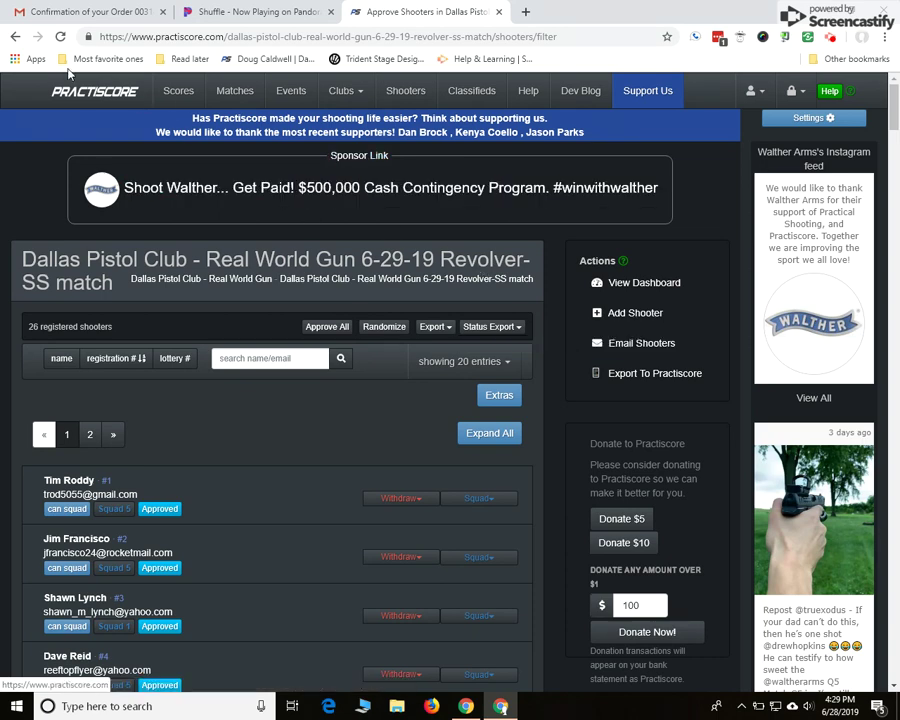
Return to the club page, open the shooter import page for the 6-29-19 match and review the required spreadsheet column headers.
{"action": "left_click", "coordinate": [14, 38]}
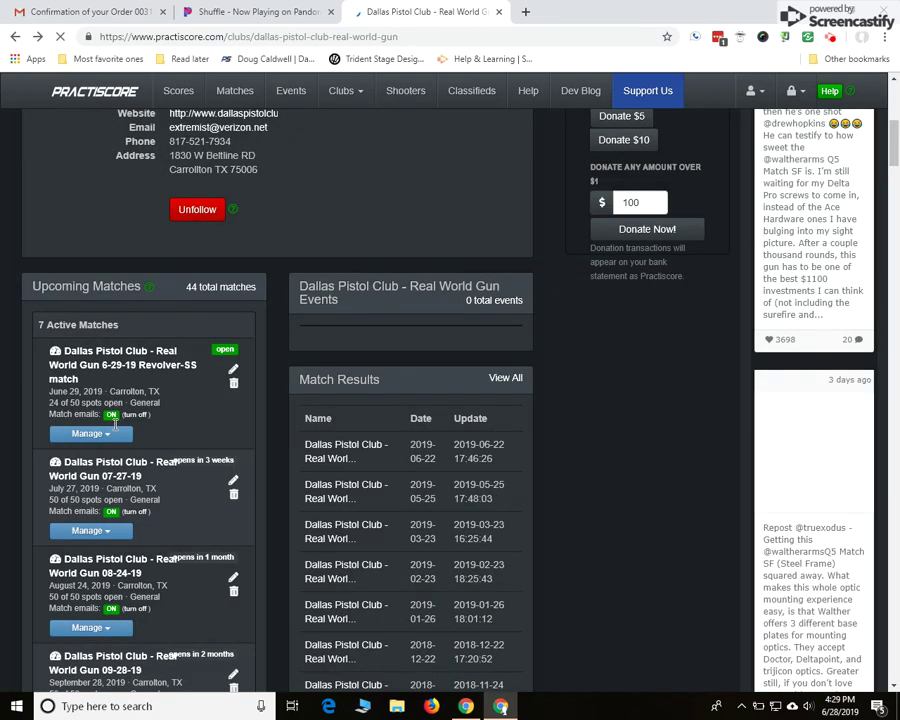
{"action": "left_click", "coordinate": [78, 433]}
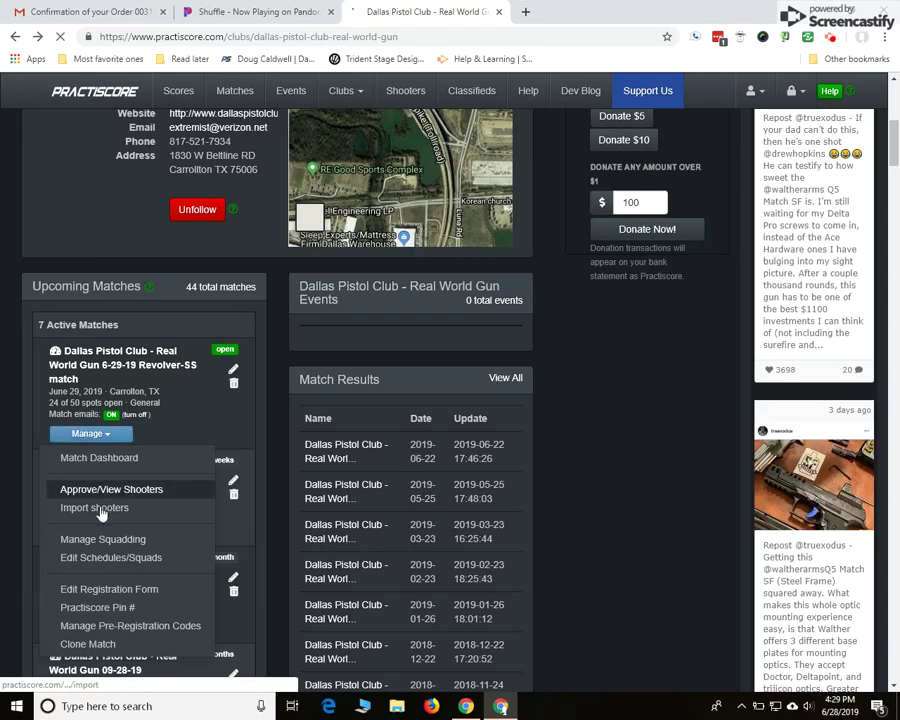
{"action": "left_click", "coordinate": [101, 514]}
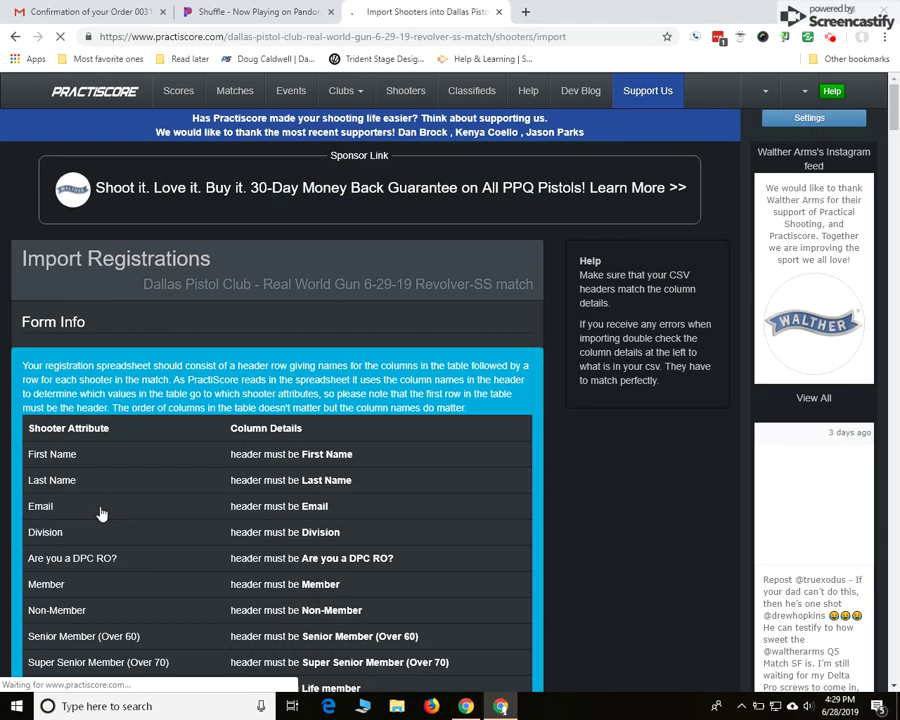
{"action": "scroll", "coordinate": [135, 530], "scroll_direction": "down", "scroll_amount": 2}
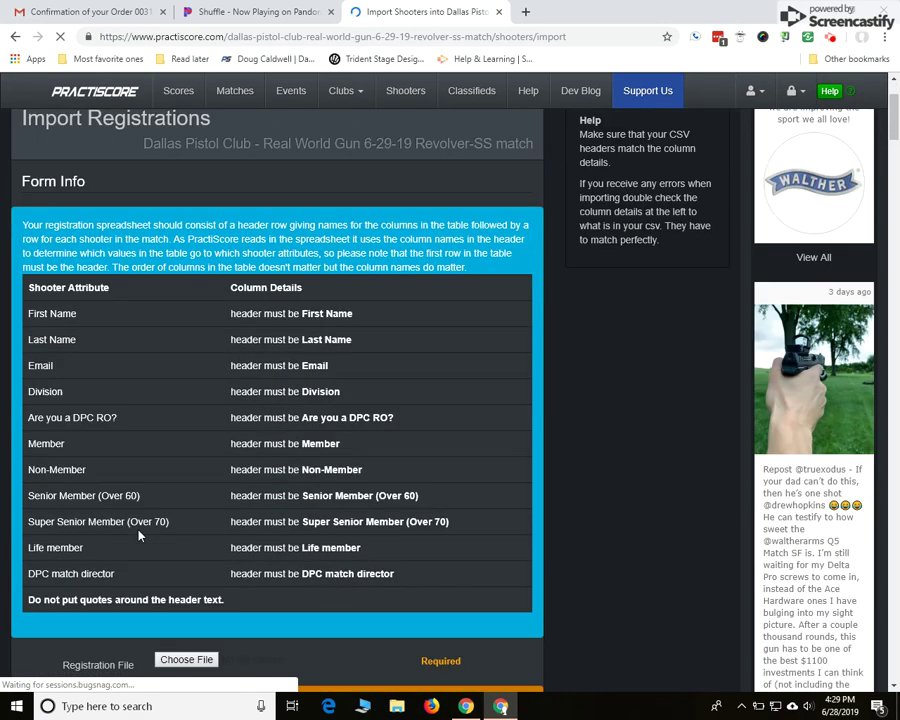
{"action": "scroll", "coordinate": [139, 536], "scroll_direction": "up", "scroll_amount": 2}
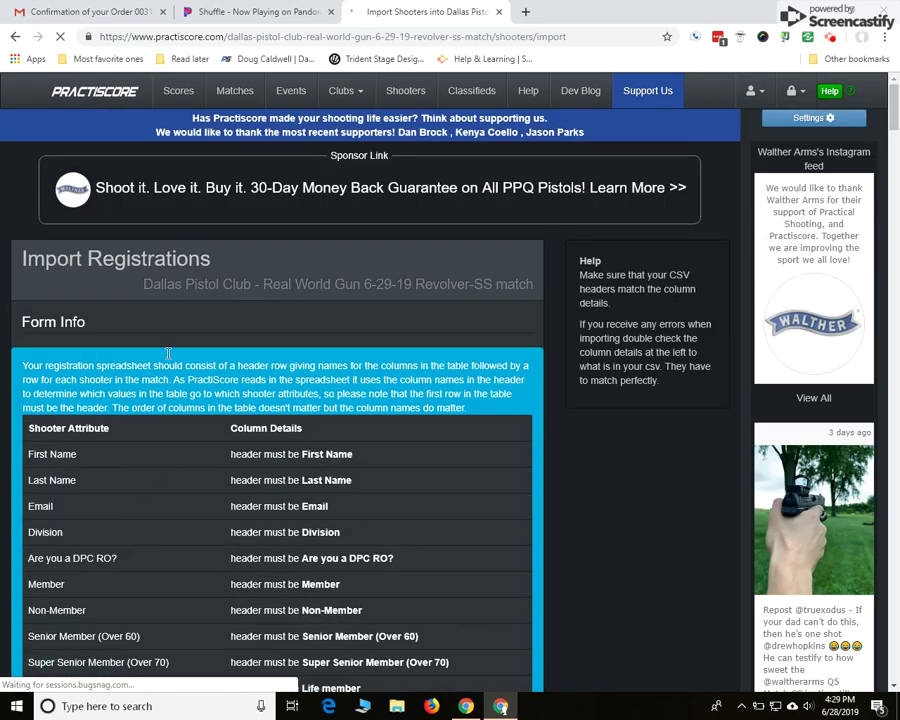
Go back to the club page, open the 6-29-19 match's squadding and review the squads, shooter divisions and print options.
{"action": "left_click", "coordinate": [16, 42]}
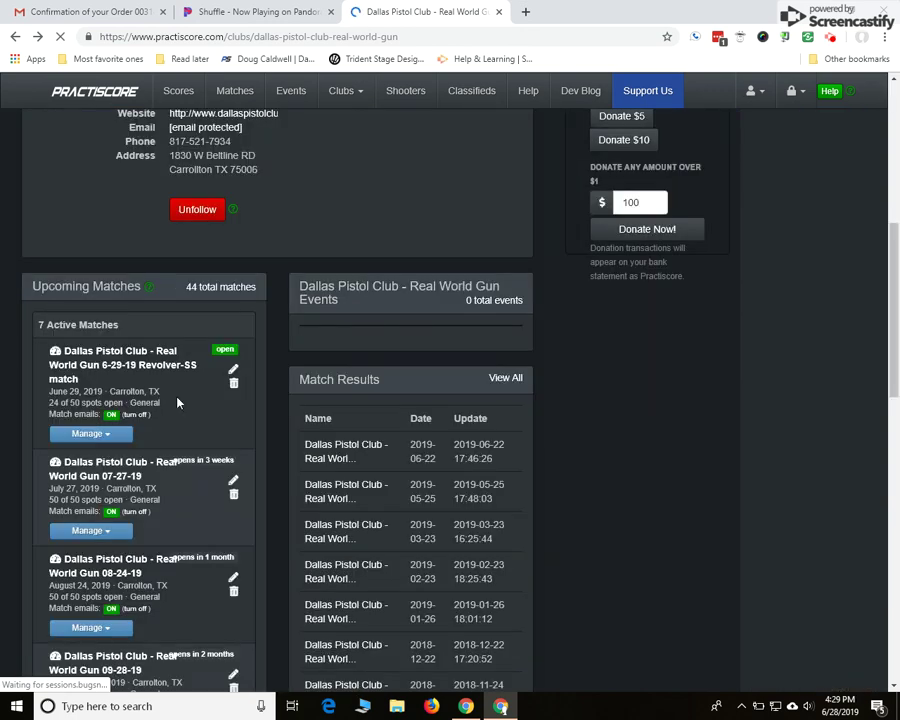
{"action": "left_click", "coordinate": [88, 433]}
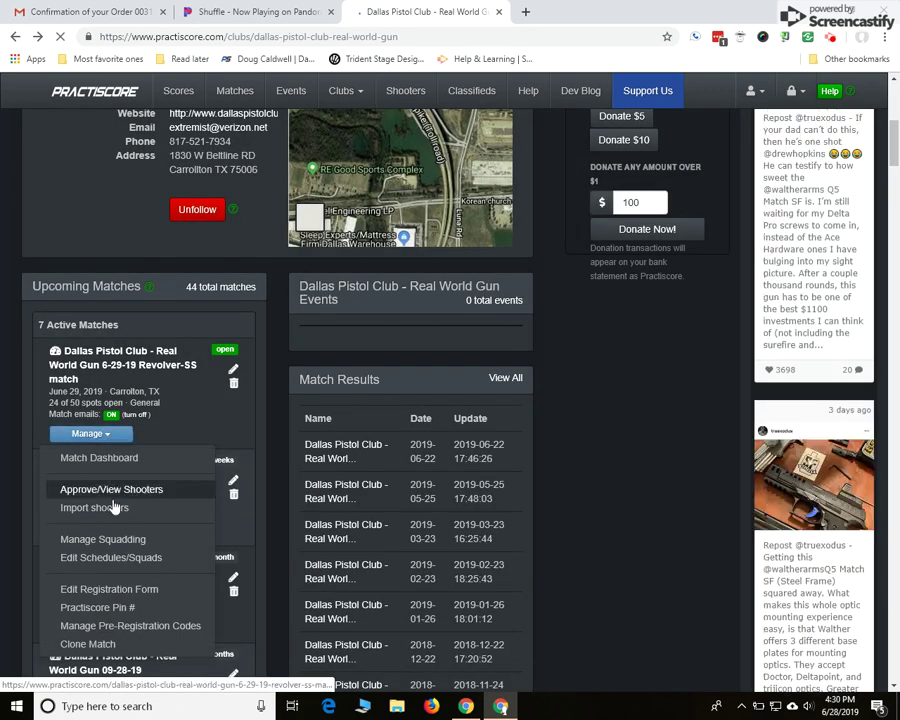
{"action": "left_click", "coordinate": [117, 540]}
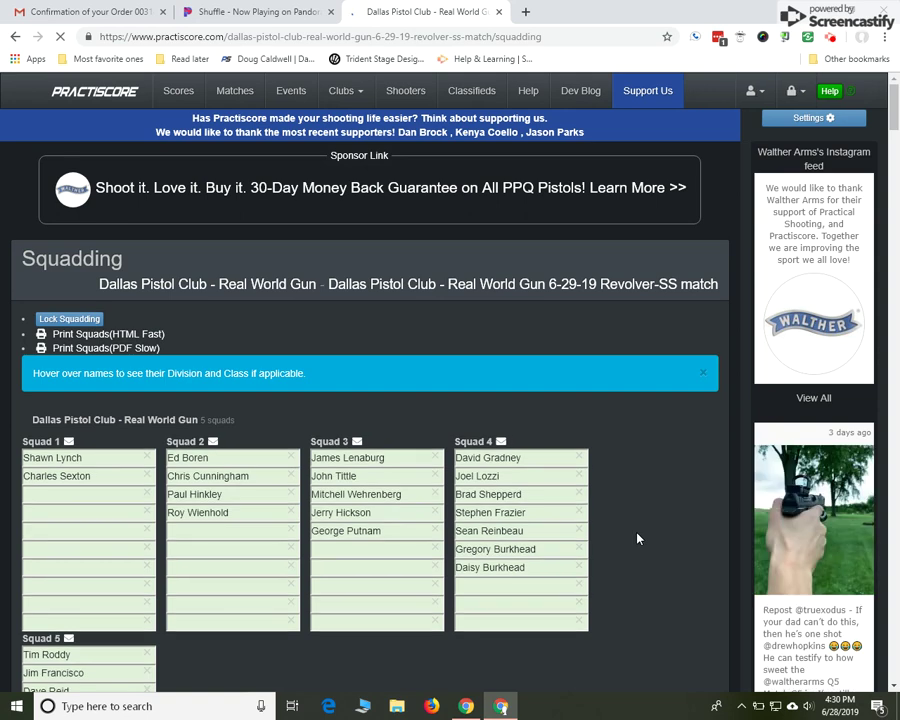
{"action": "scroll", "coordinate": [634, 534], "scroll_direction": "down", "scroll_amount": 1}
{"action": "scroll", "coordinate": [637, 539], "scroll_direction": "up", "scroll_amount": 1}
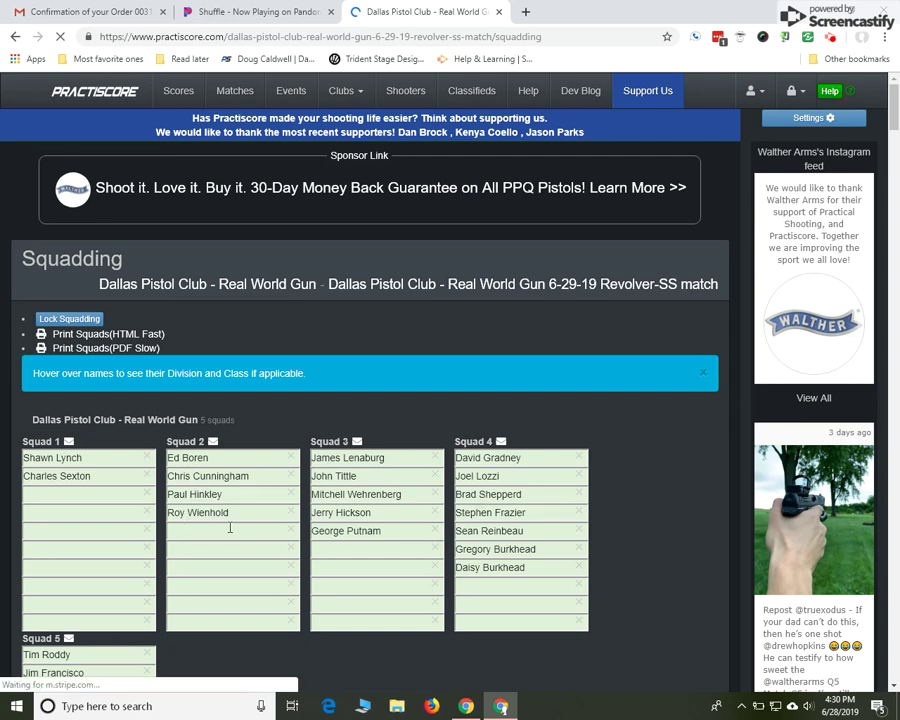
{"action": "mouse_move", "coordinate": [213, 505]}
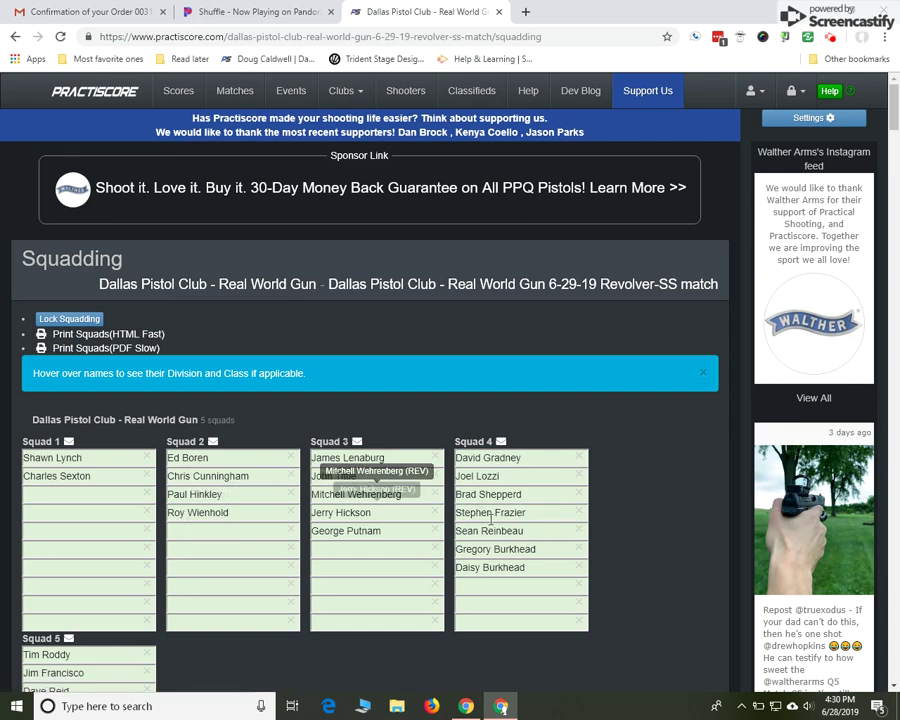
{"action": "mouse_move", "coordinate": [489, 519]}
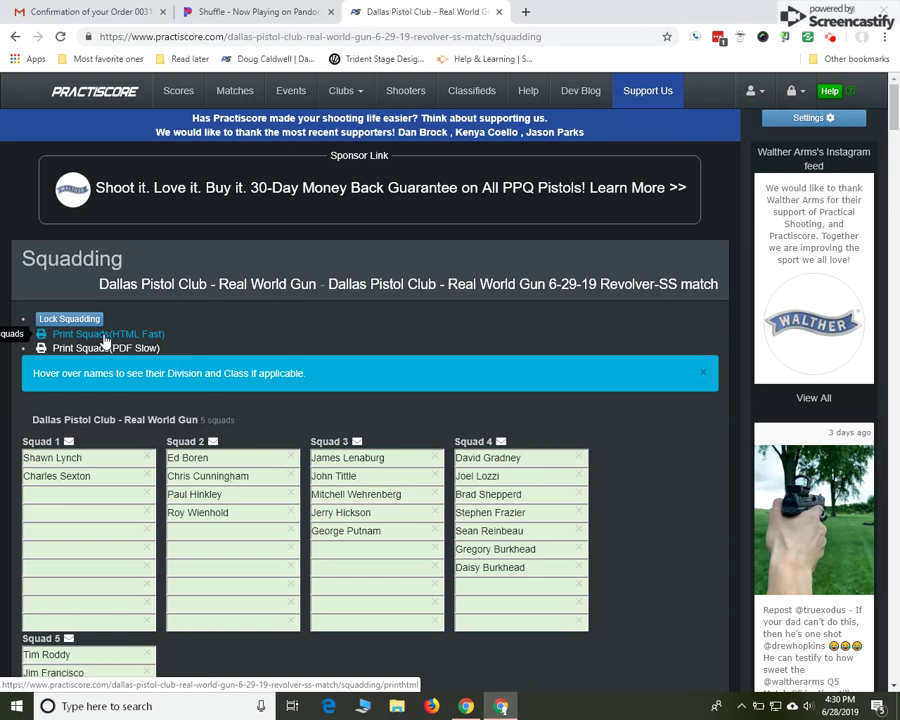
Return to the club page, open the 6-29-19 match's schedules and squads editor and review the schedule creation fields.
{"action": "left_click", "coordinate": [17, 37]}
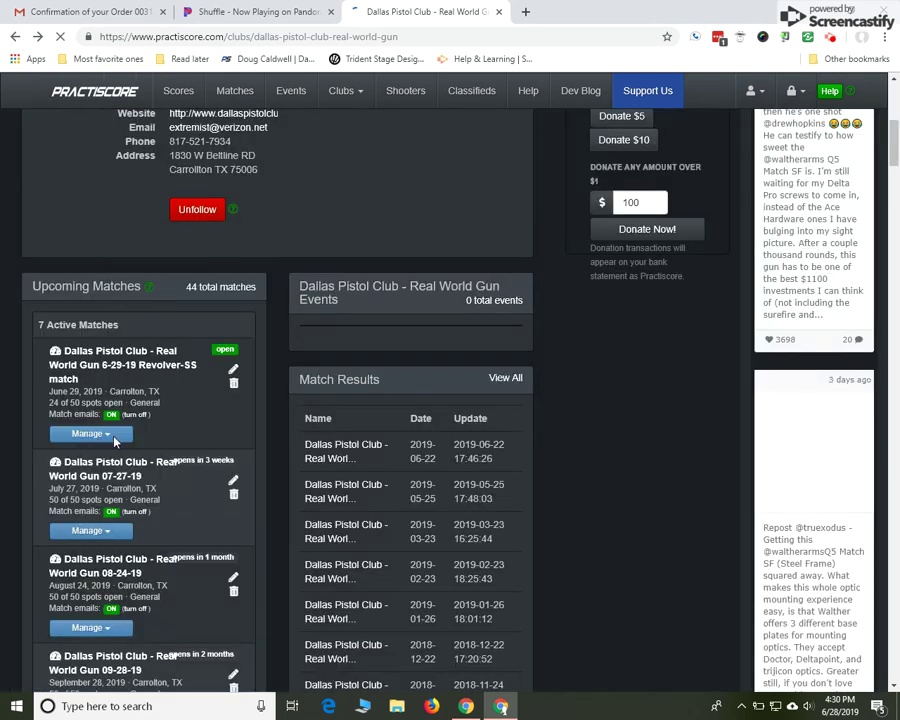
{"action": "left_click", "coordinate": [115, 440]}
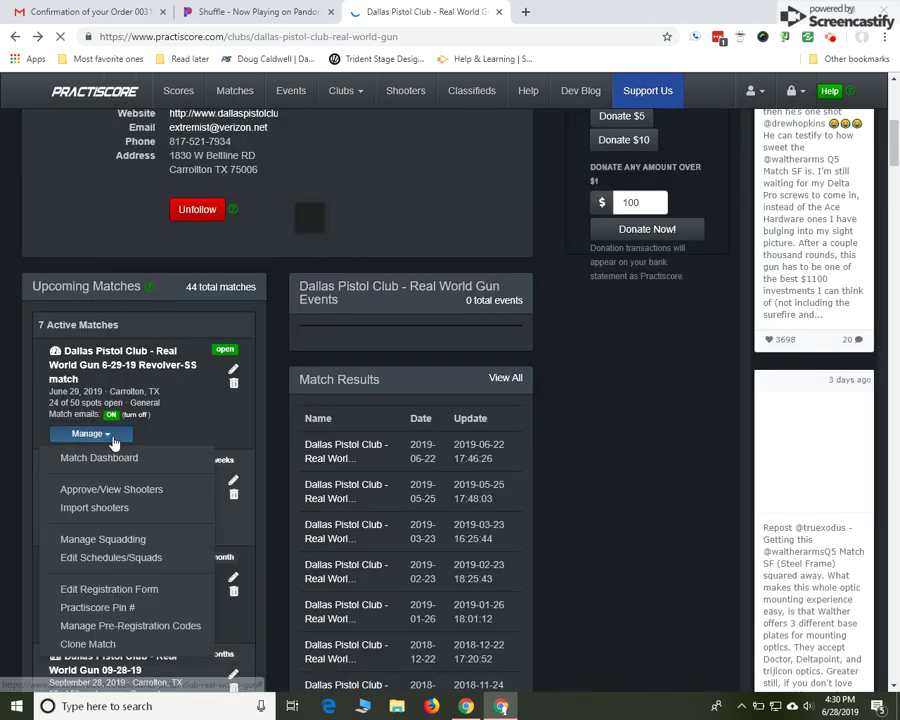
{"action": "left_click", "coordinate": [126, 567]}
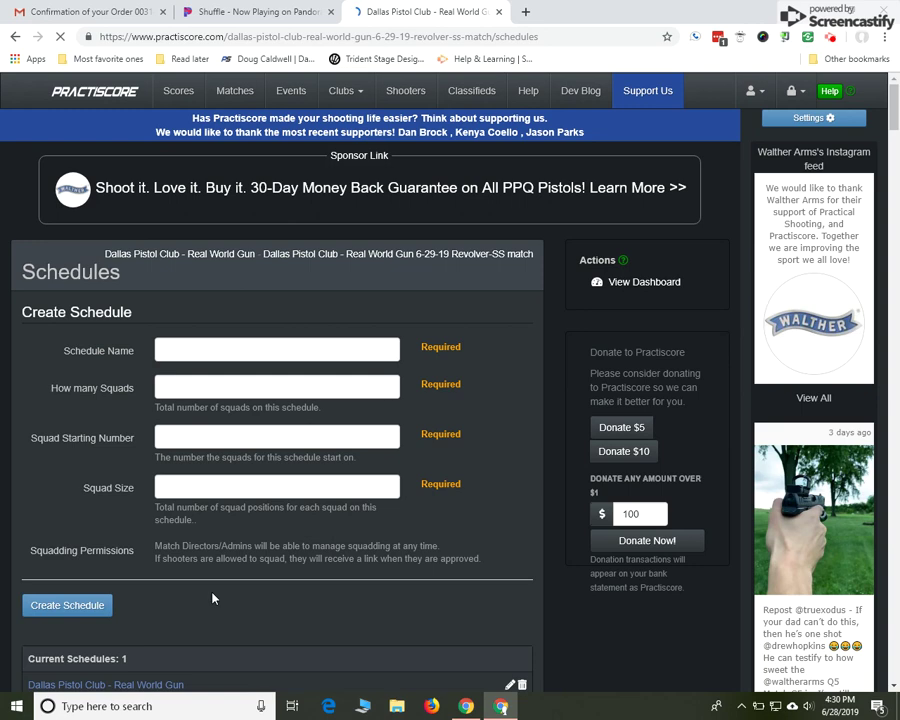
{"action": "scroll", "coordinate": [212, 598], "scroll_direction": "down", "scroll_amount": 1}
{"action": "scroll", "coordinate": [212, 598], "scroll_direction": "up", "scroll_amount": 1}
Go back to the club page, open the 6-29-19 match's registration form for editing and review its form info and fields through DPC Status.
{"action": "left_click", "coordinate": [15, 36]}
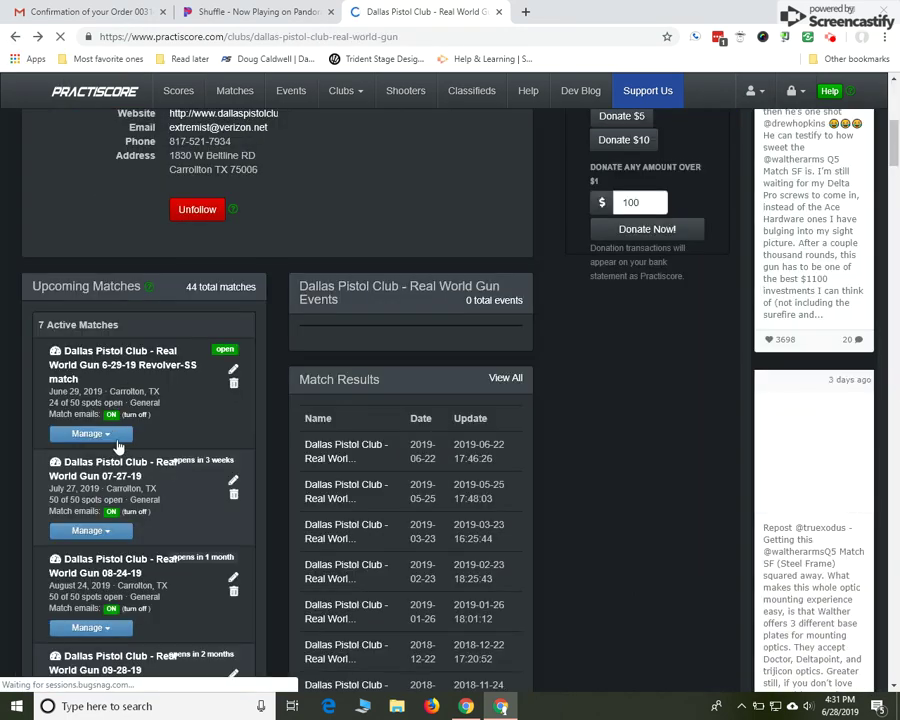
{"action": "left_click", "coordinate": [117, 437]}
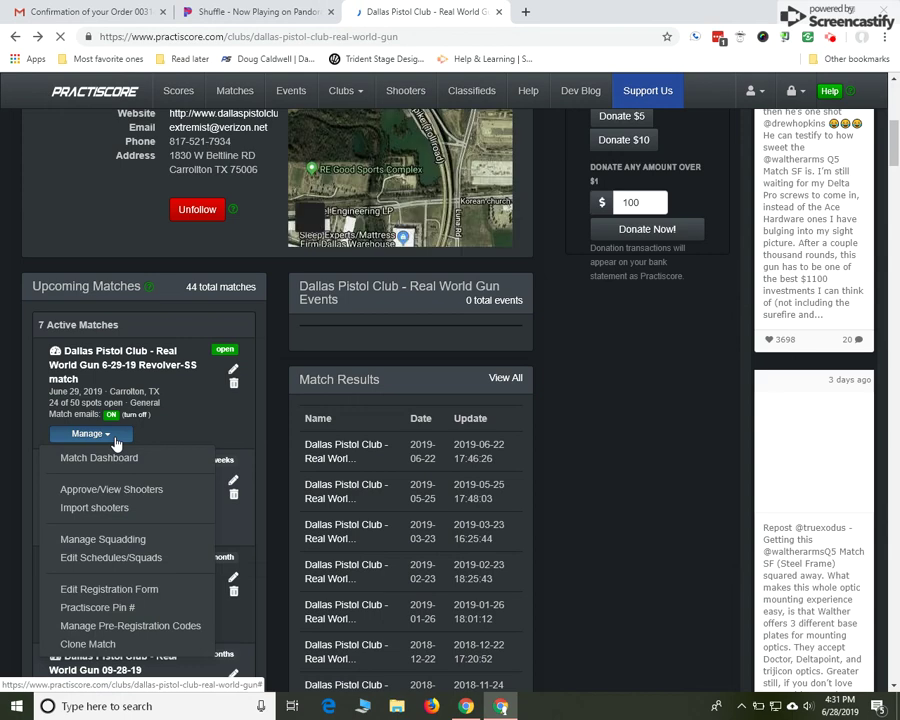
{"action": "left_click", "coordinate": [110, 436]}
{"action": "left_click", "coordinate": [104, 437]}
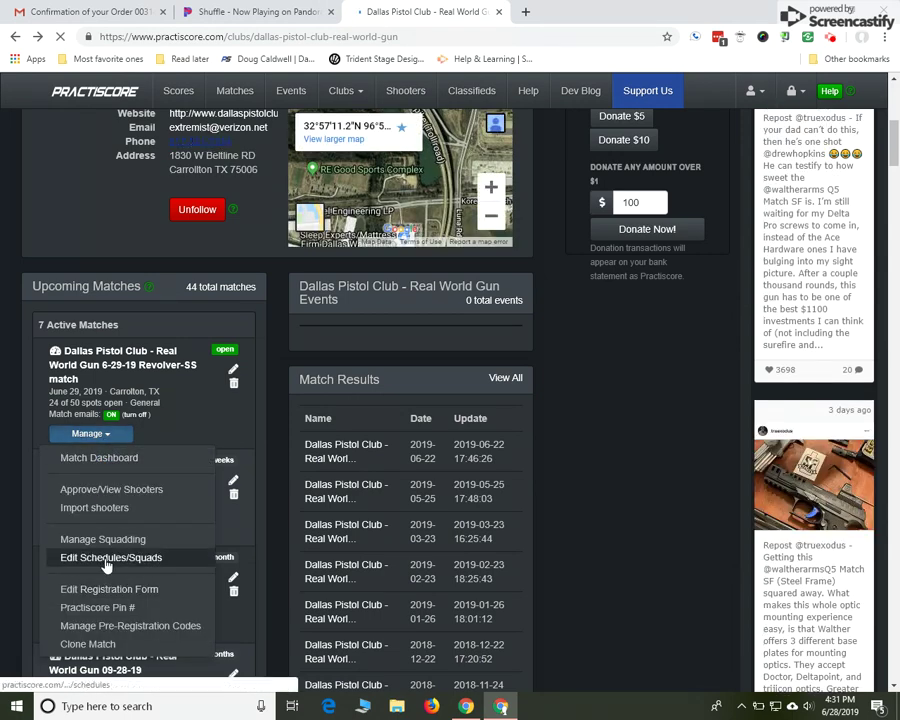
{"action": "left_click", "coordinate": [107, 591]}
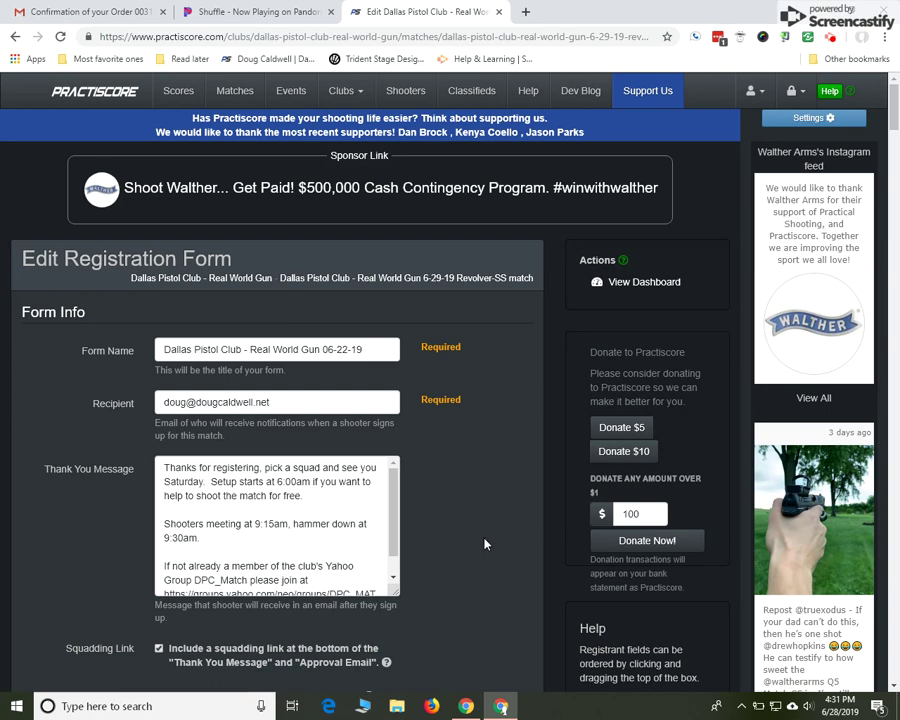
{"action": "scroll", "coordinate": [484, 544], "scroll_direction": "down", "scroll_amount": 2}
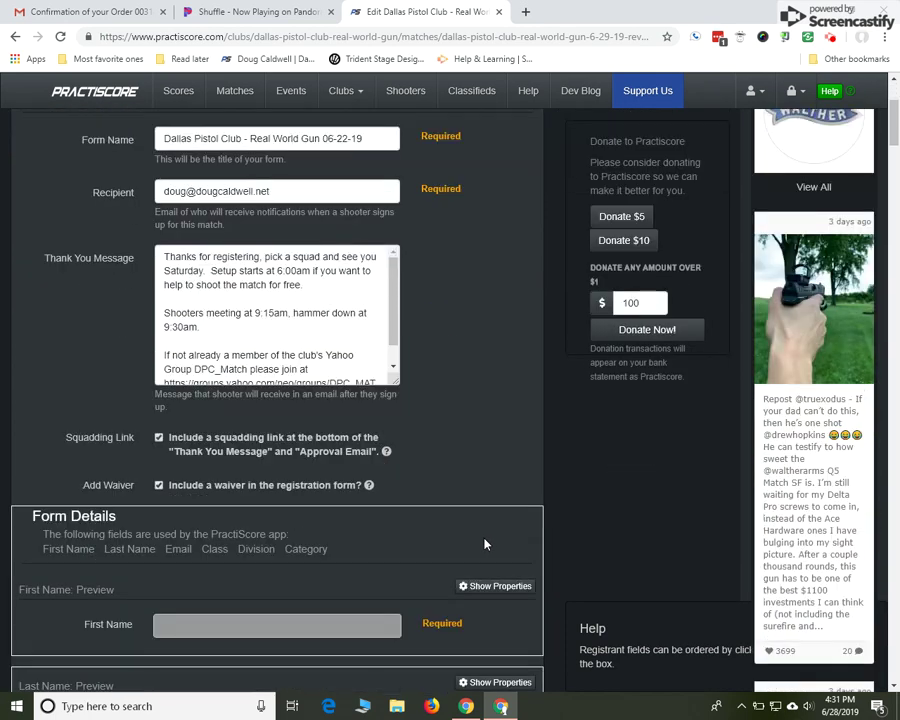
{"action": "scroll", "coordinate": [484, 544], "scroll_direction": "down", "scroll_amount": 2}
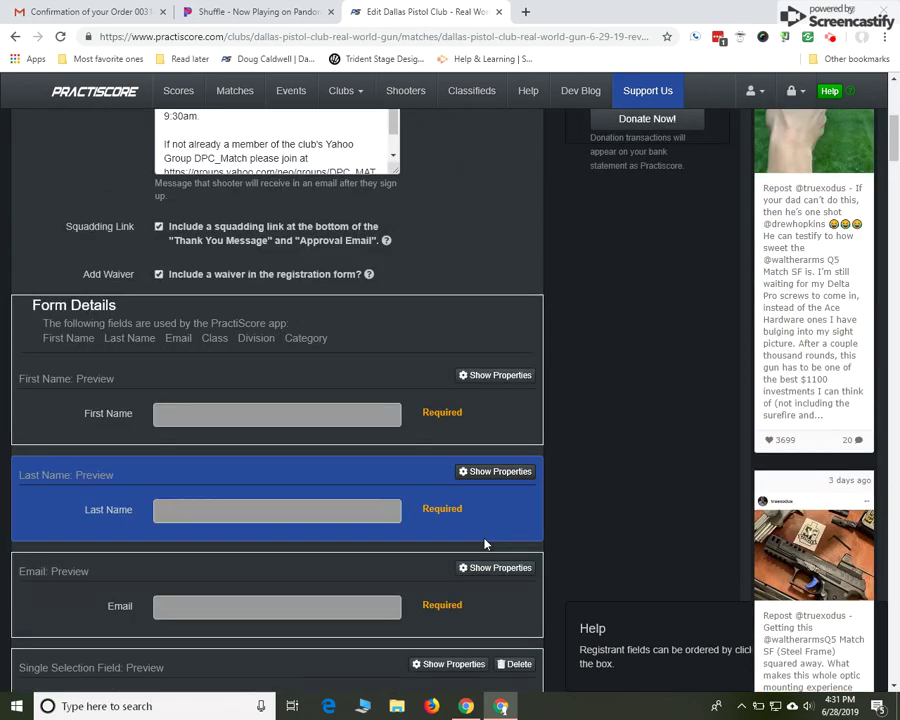
{"action": "scroll", "coordinate": [484, 544], "scroll_direction": "down", "scroll_amount": 3}
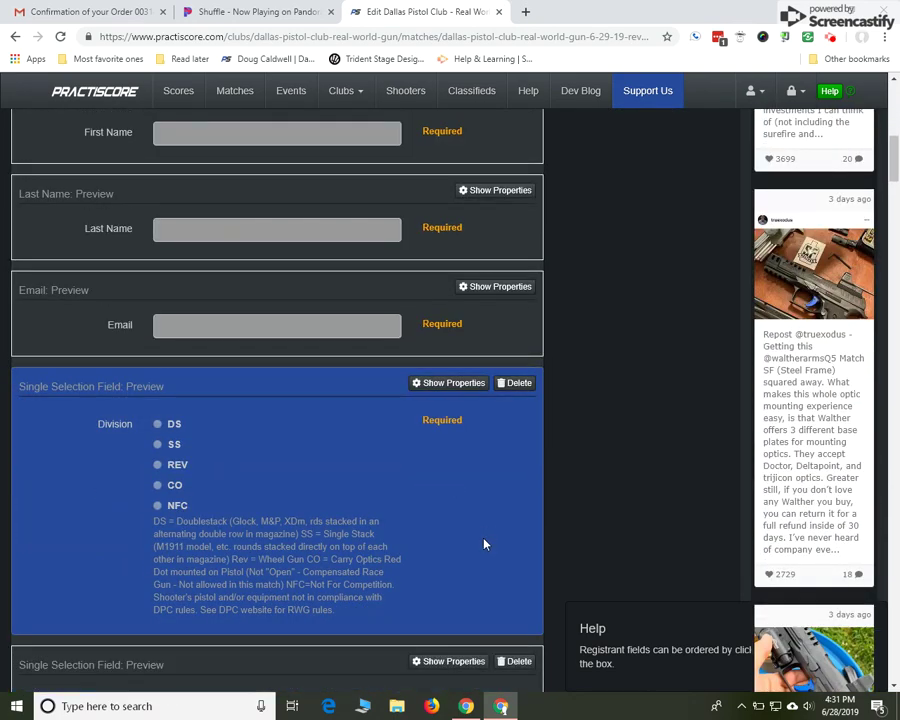
{"action": "scroll", "coordinate": [484, 544], "scroll_direction": "down", "scroll_amount": 1}
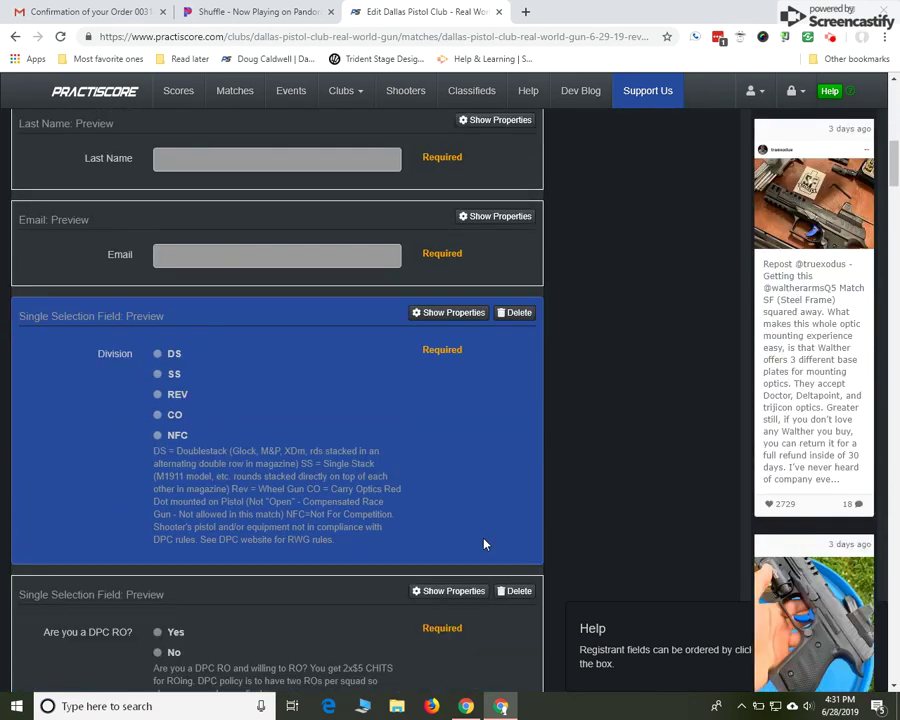
{"action": "scroll", "coordinate": [484, 544], "scroll_direction": "down", "scroll_amount": 5}
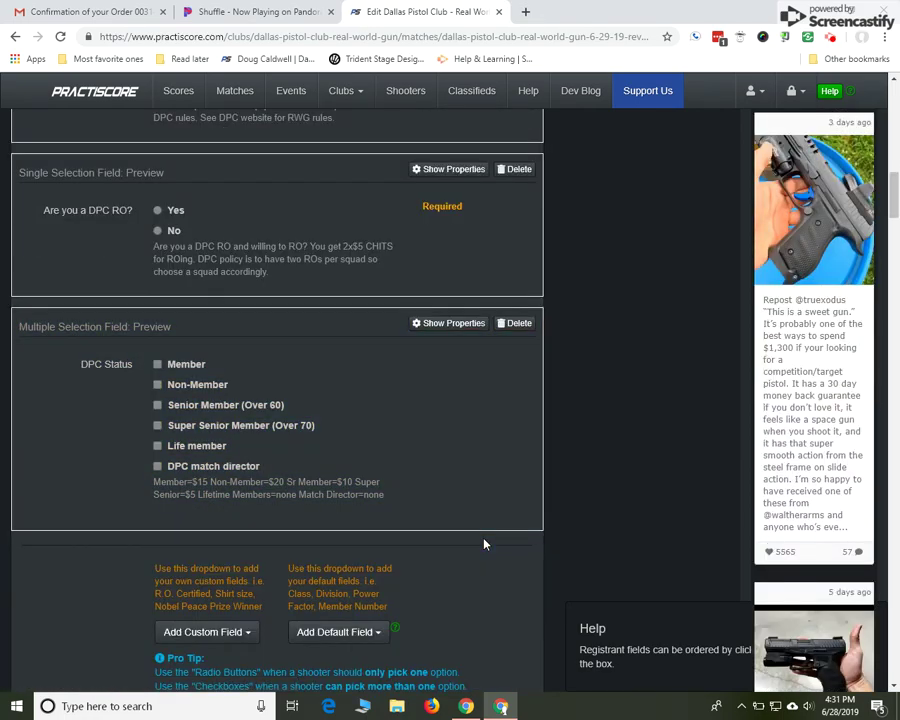
{"action": "scroll", "coordinate": [484, 544], "scroll_direction": "up", "scroll_amount": 20}
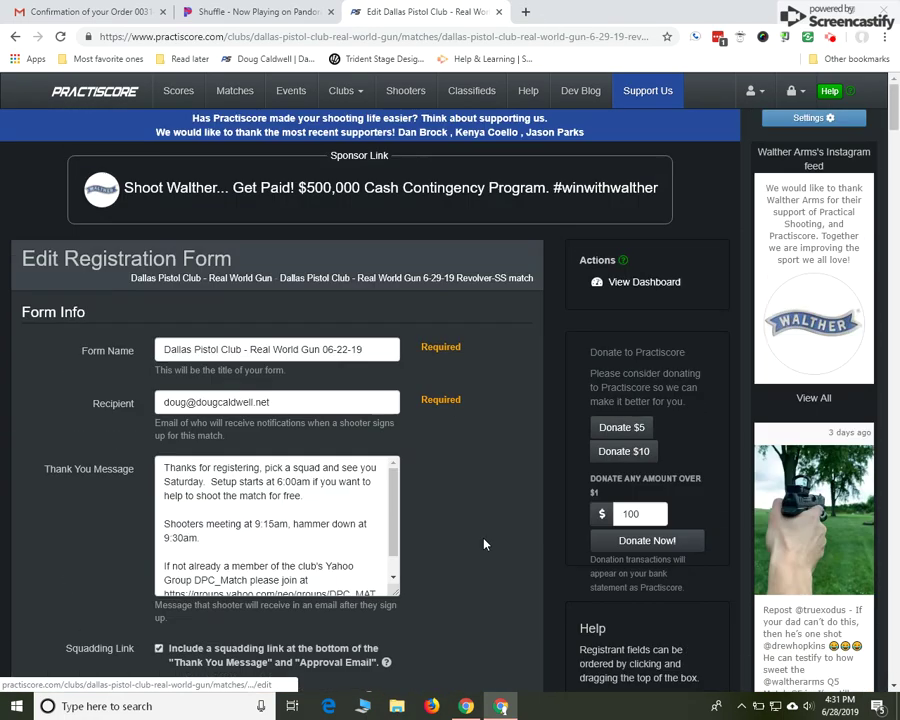
Return to the club page and view the Practiscore pin page for the 6-29-19 match.
{"action": "left_click", "coordinate": [17, 39]}
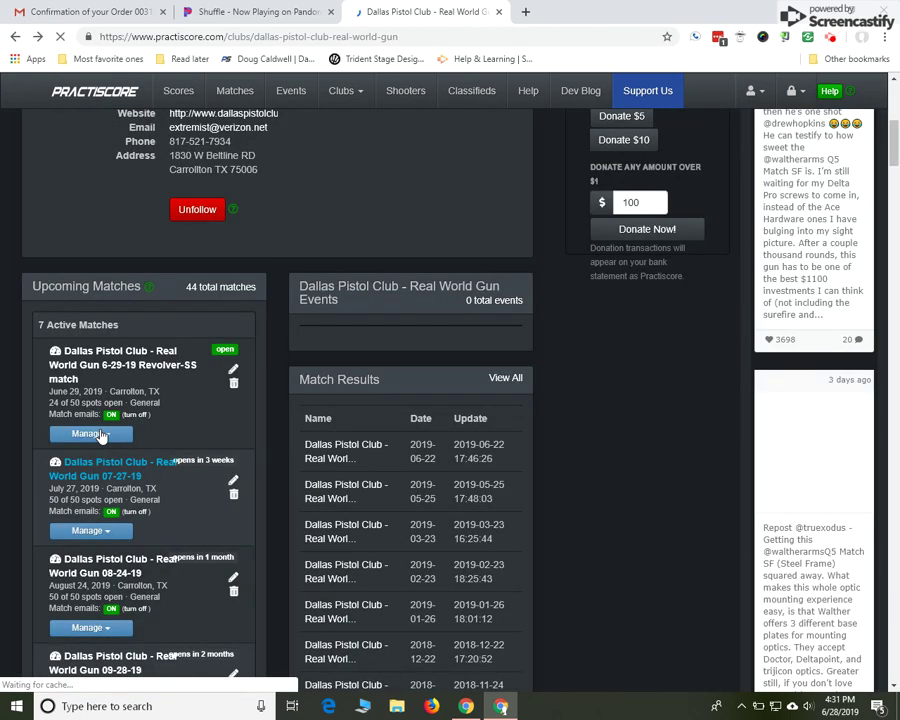
{"action": "left_click", "coordinate": [100, 435]}
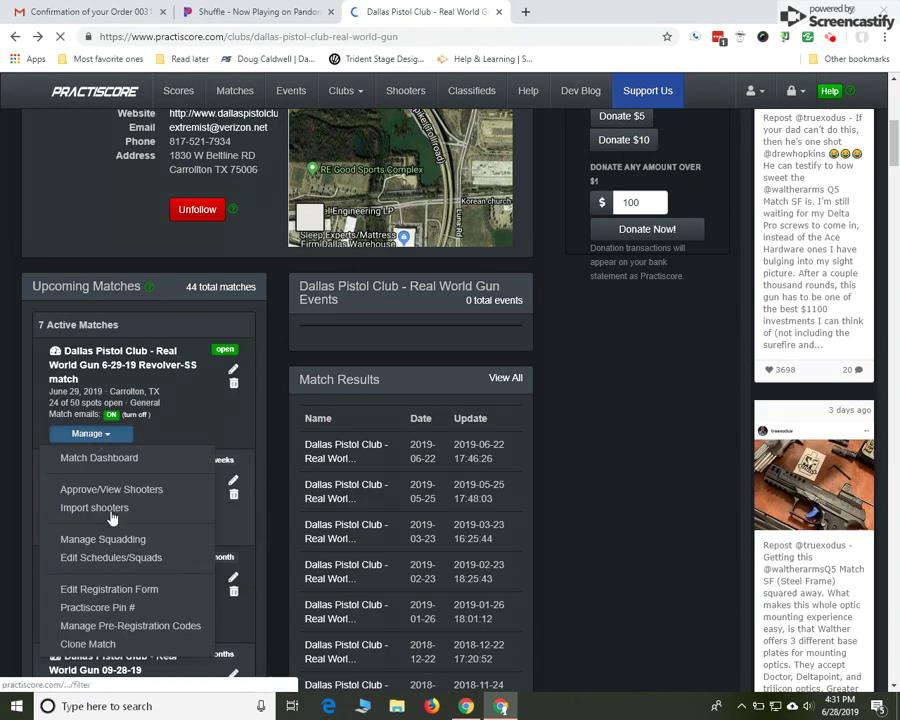
{"action": "left_click", "coordinate": [120, 610]}
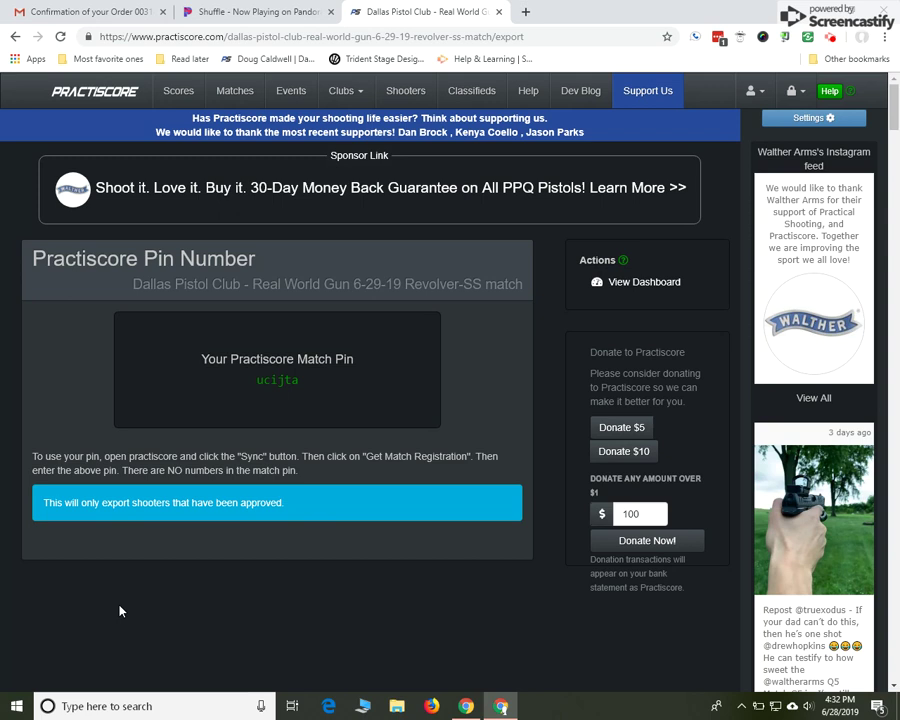
Go back to the club page, open the clone form for the 6-29-19 match and review its match details and include options.
{"action": "left_click", "coordinate": [15, 37]}
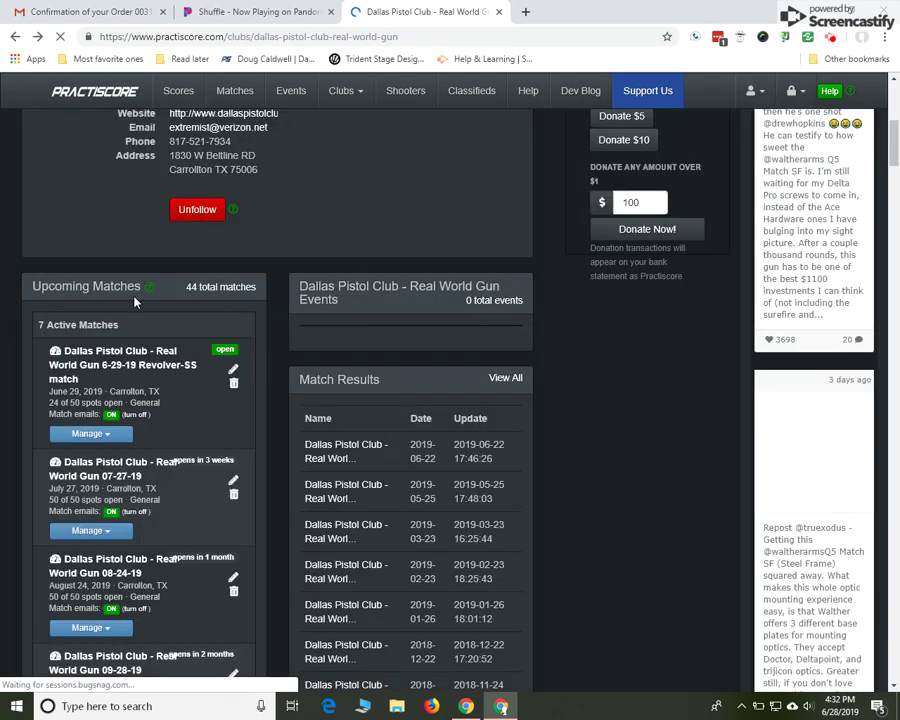
{"action": "left_click", "coordinate": [114, 436]}
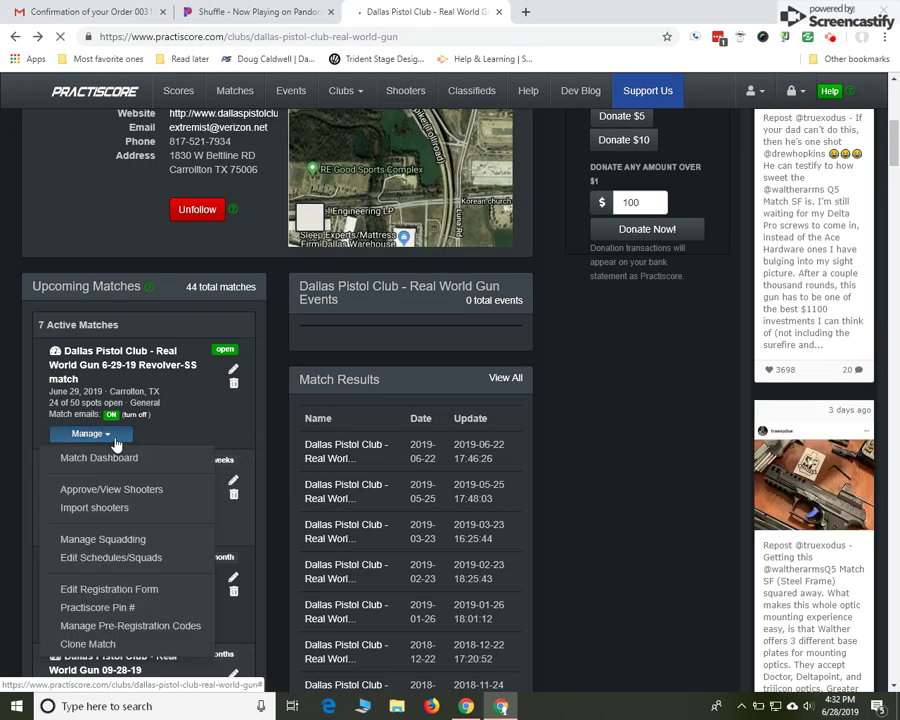
{"action": "left_click", "coordinate": [102, 646]}
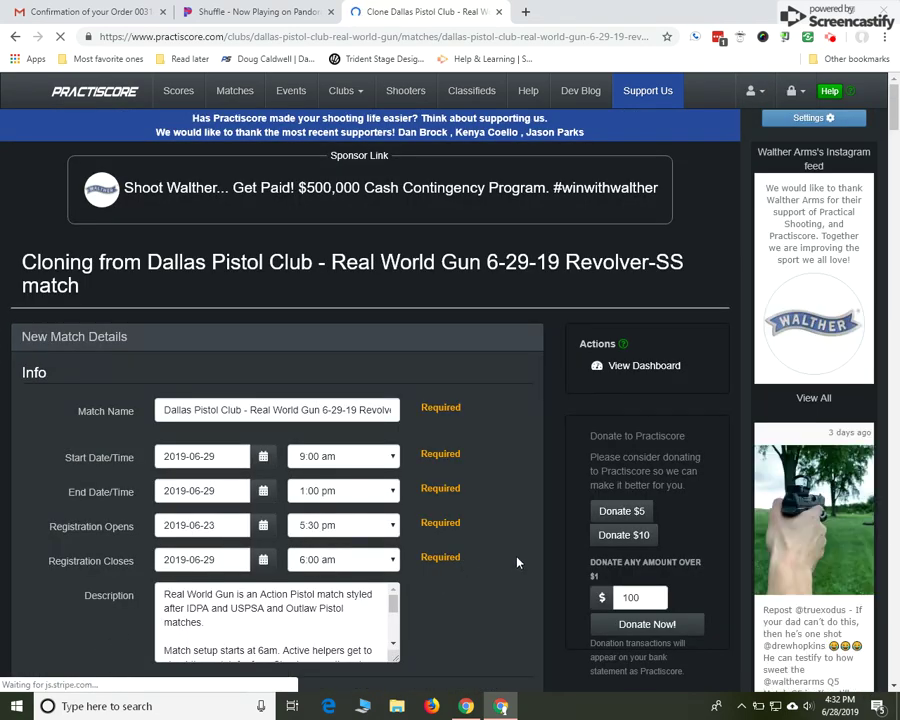
{"action": "scroll", "coordinate": [517, 565], "scroll_direction": "down", "scroll_amount": 2}
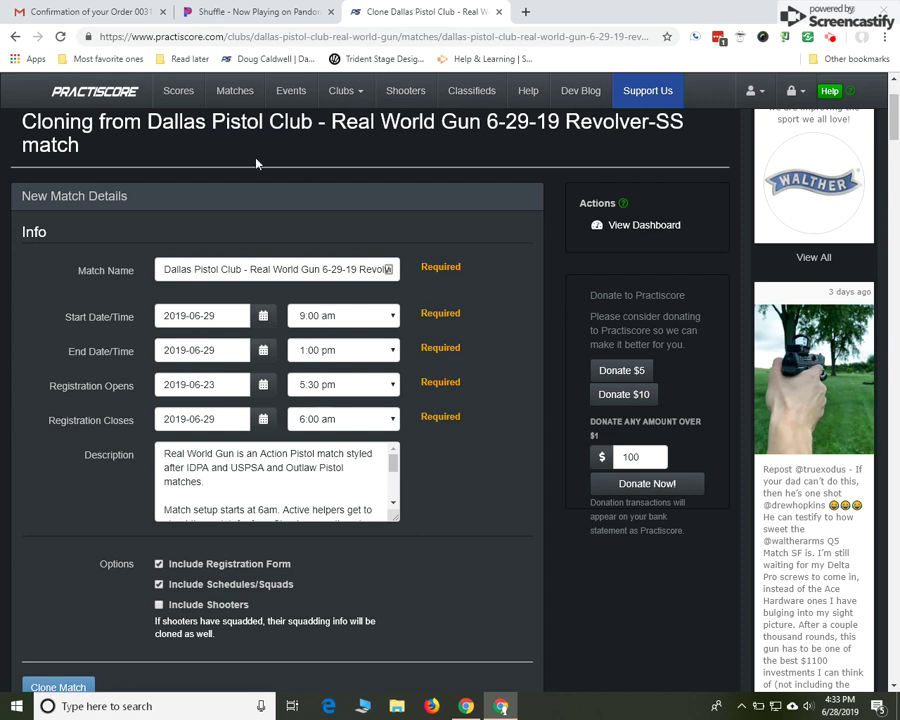
Leave the clone form without cloning and show the management options of the 6-29-19 match on the club page.
{"action": "left_click", "coordinate": [16, 38]}
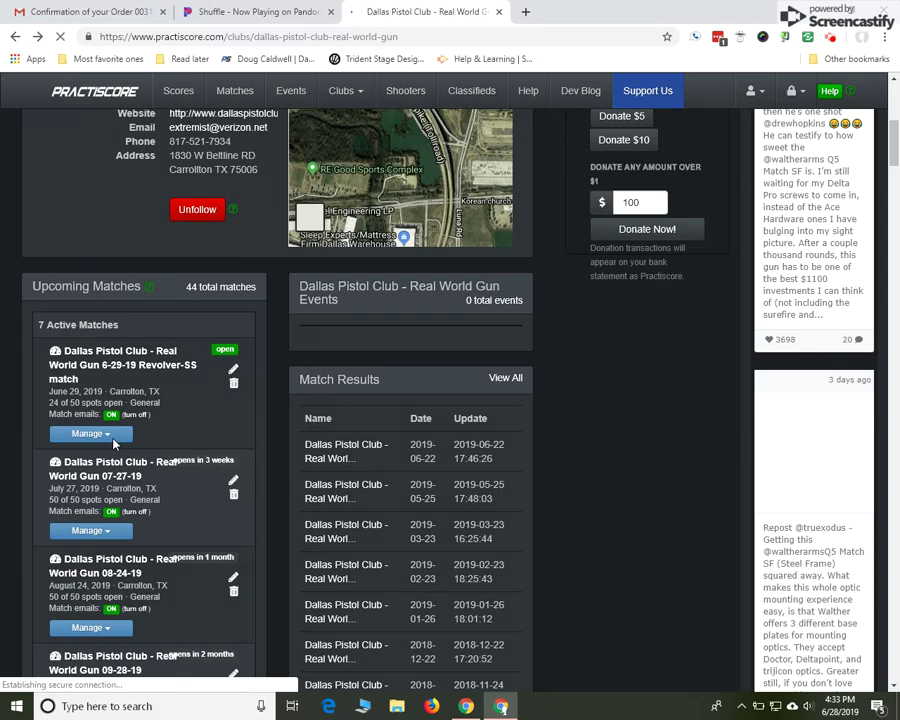
{"action": "left_click", "coordinate": [113, 437]}
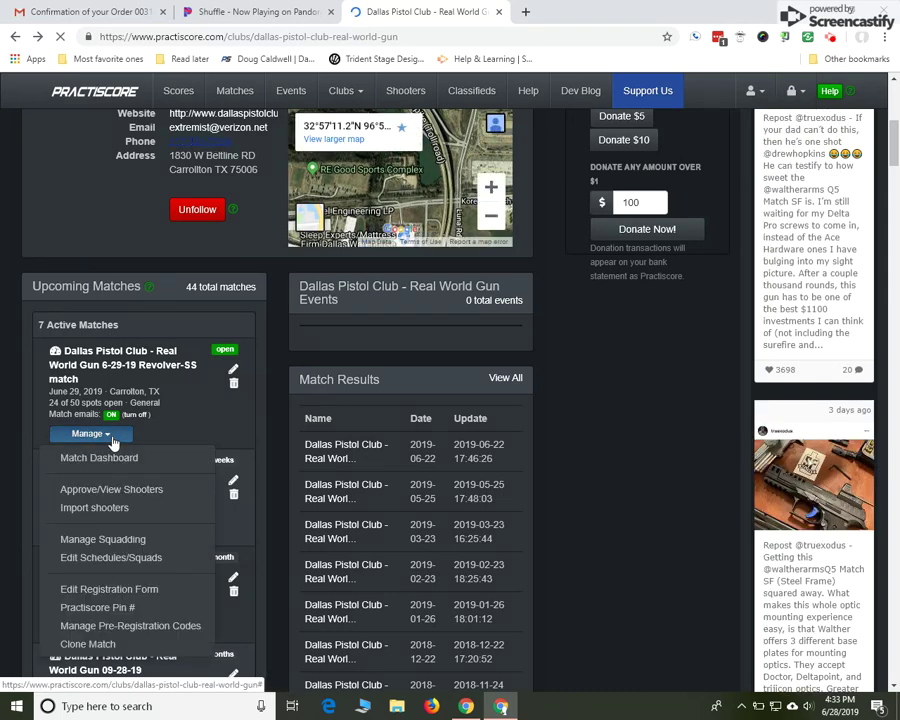